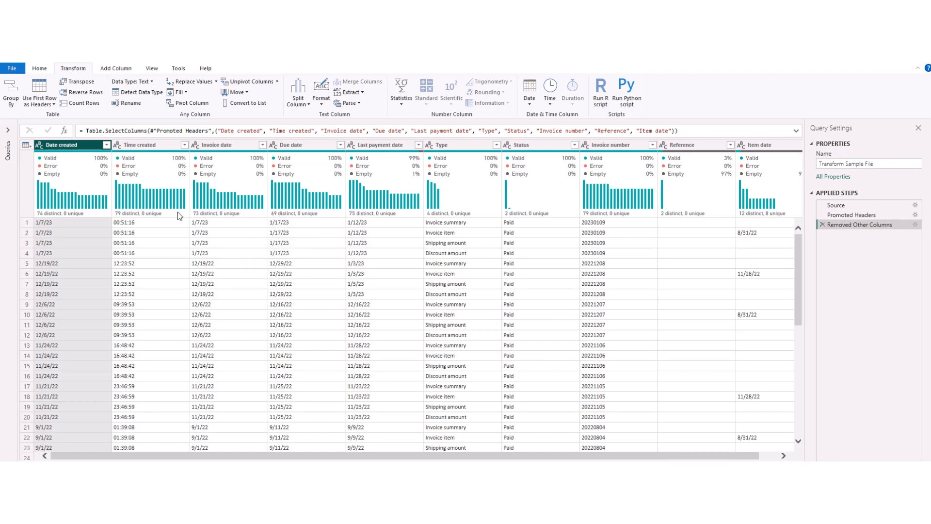
Step: Change the Date created column's data type to Date
mouse_move(55, 155)
mouse_move(81, 193)
mouse_move(70, 215)
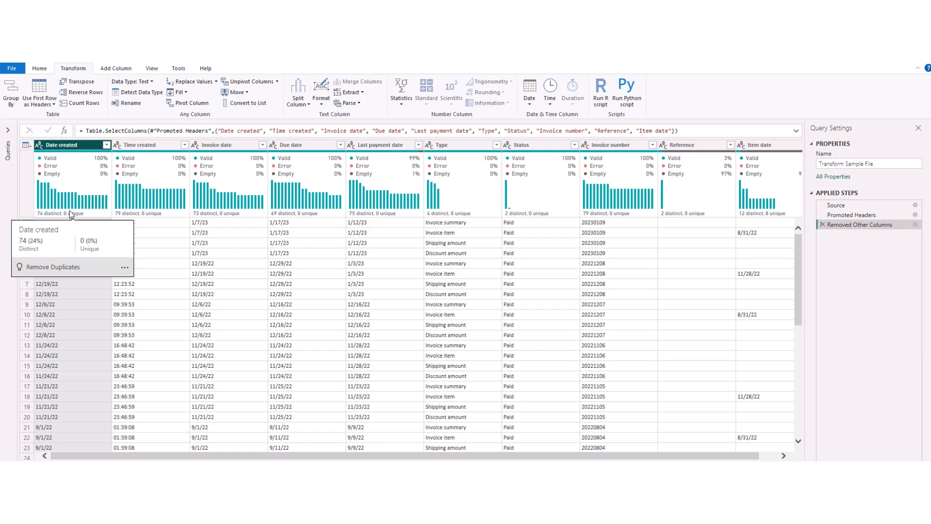
left_click(40, 146)
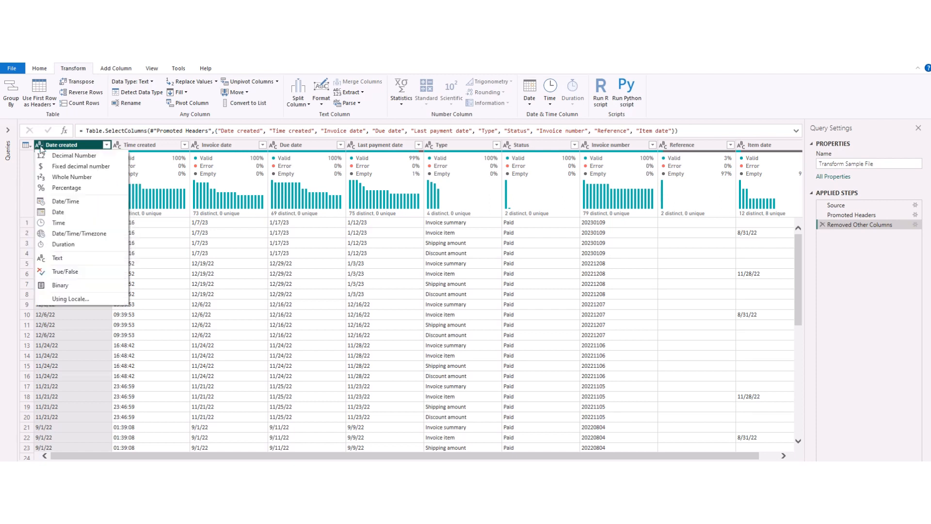
left_click(51, 213)
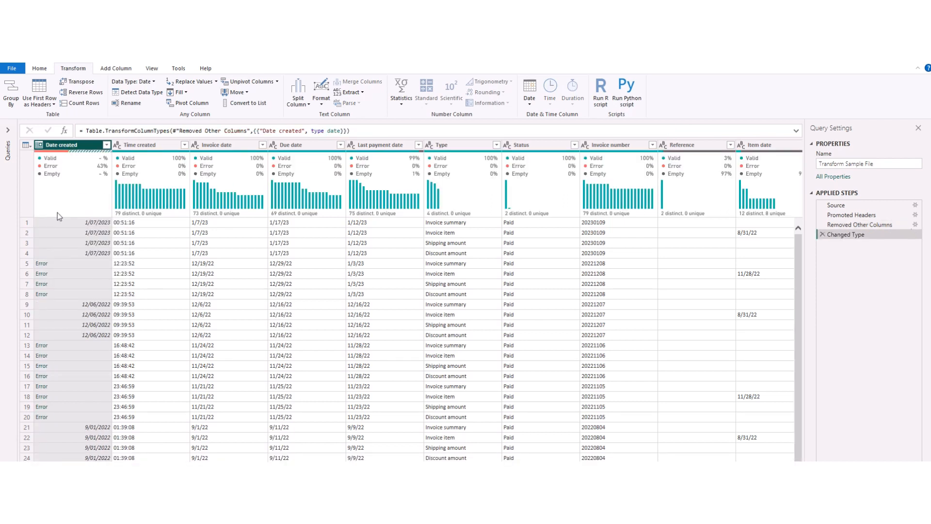
Step: Compare the error rows in Date created with the earlier step's values, then delete the Changed Type step
left_click(71, 265)
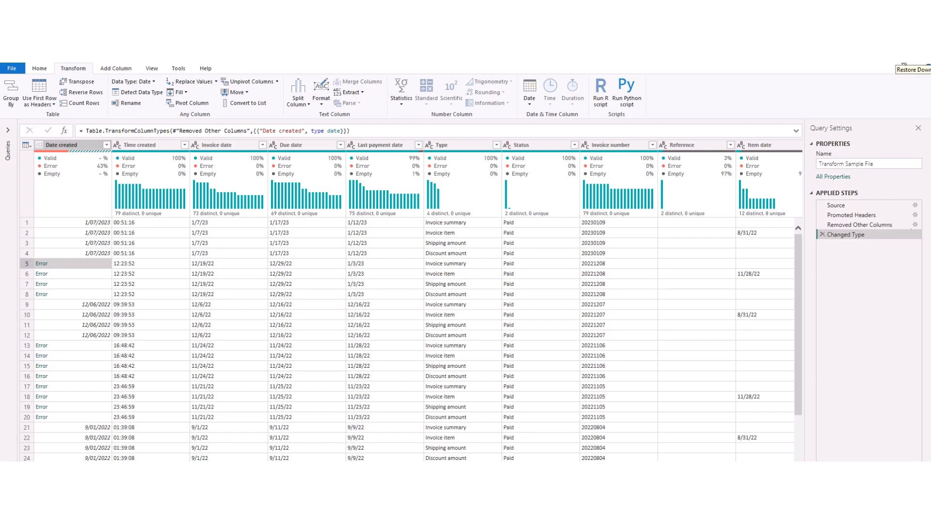
left_click(859, 224)
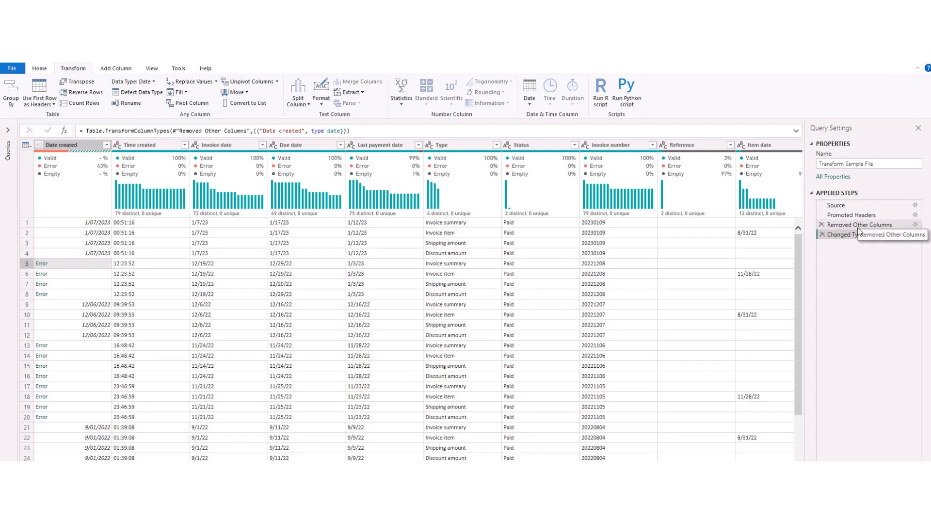
left_click(72, 265)
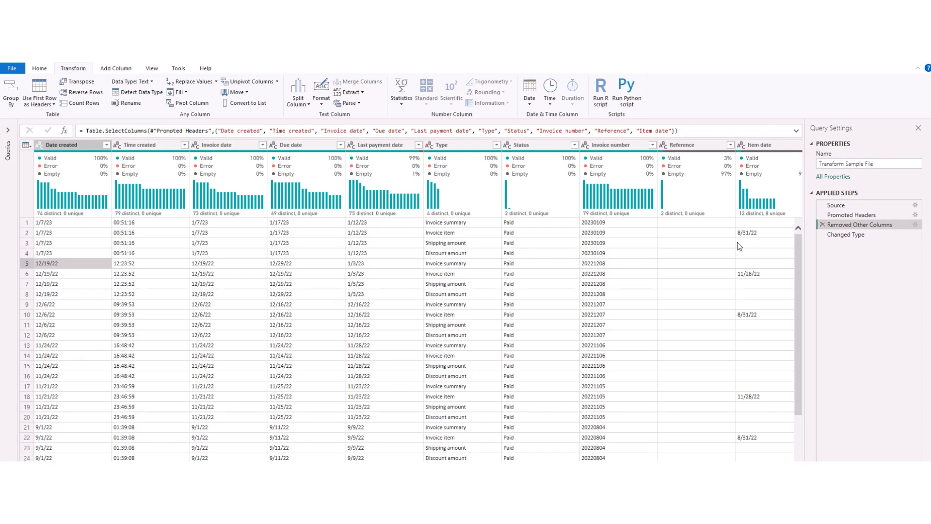
left_click(843, 235)
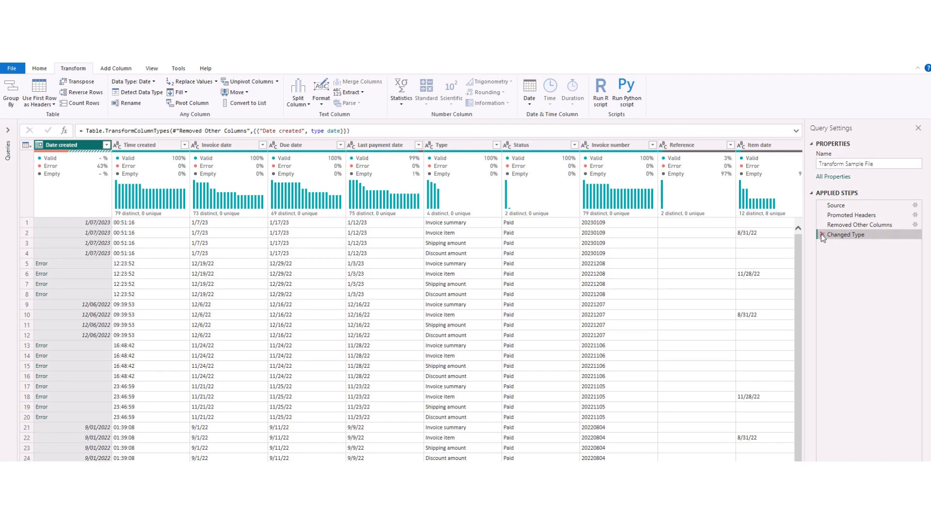
left_click(821, 233)
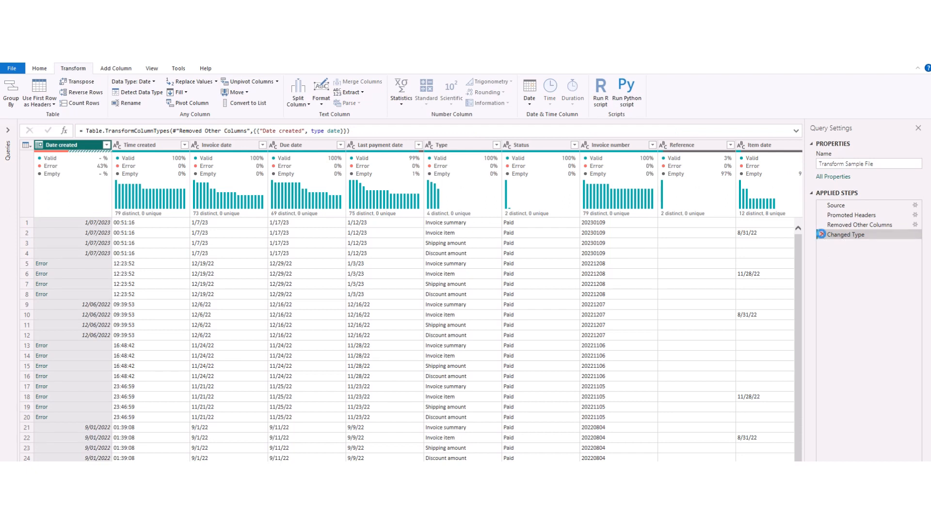
Step: Add a locale-based type change to Date created, keeping Text and the English (New Zealand) locale
left_click(41, 146)
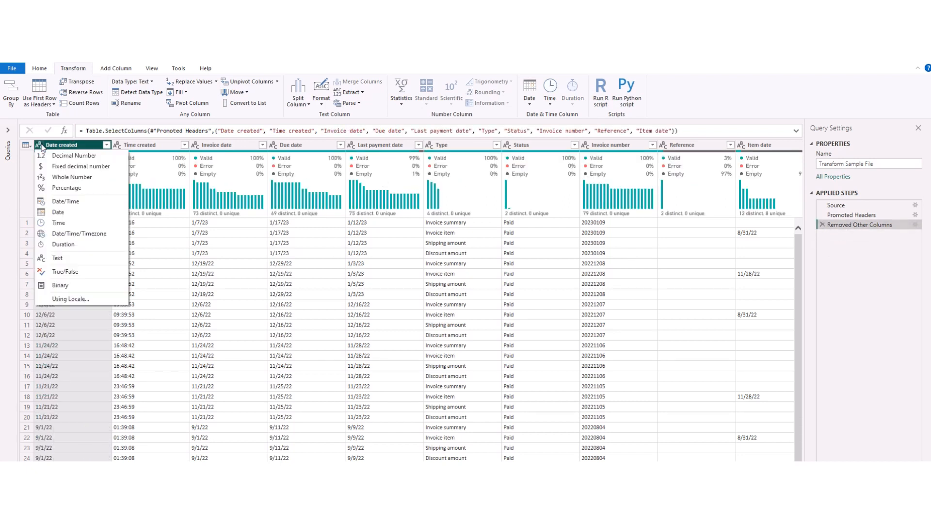
left_click(95, 301)
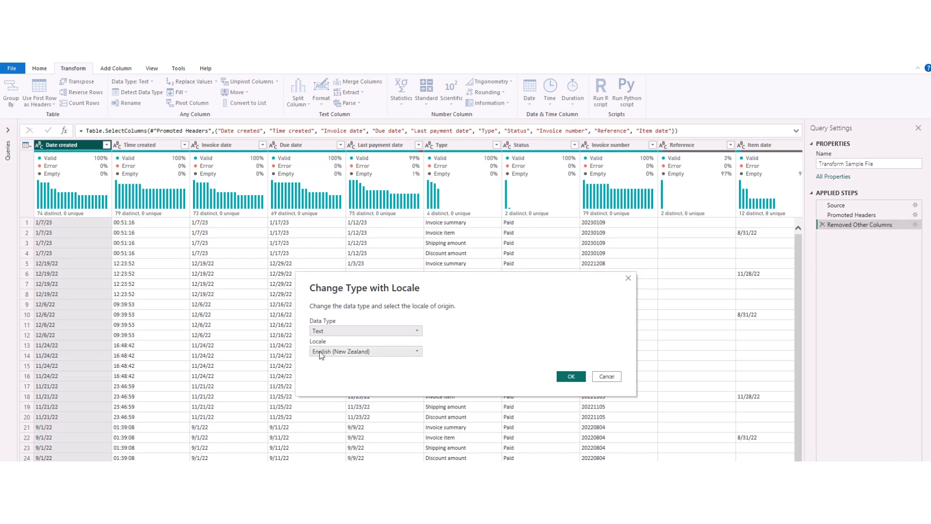
left_click(565, 377)
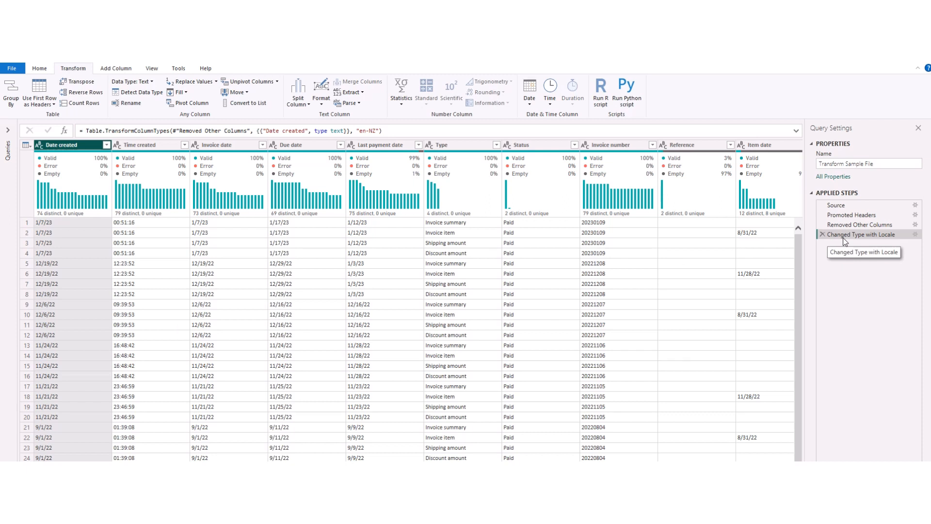
Step: Reopen the locale type-change step's settings and set its data type to Date
left_click(915, 234)
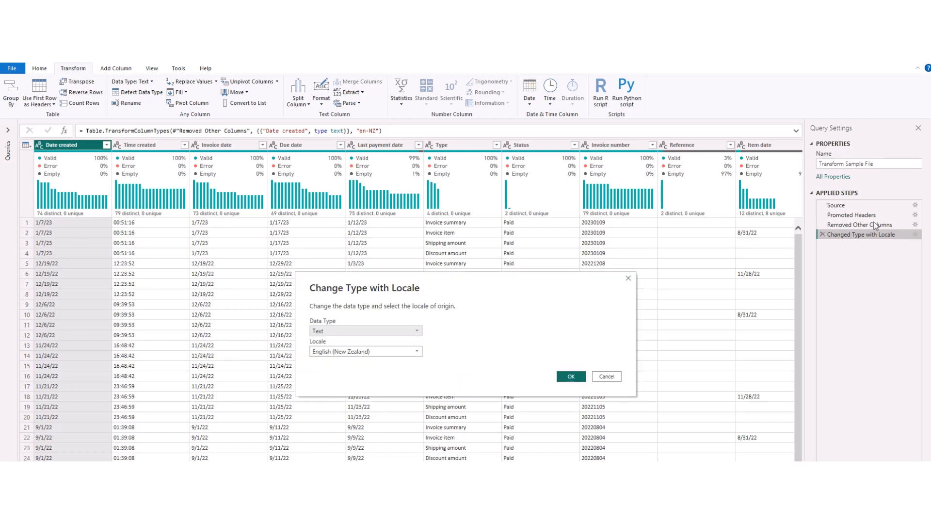
left_click(326, 332)
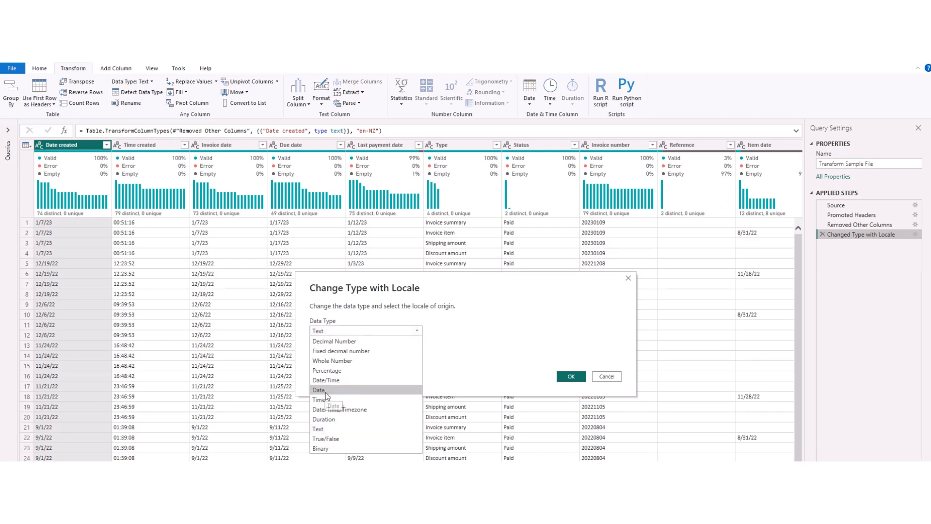
left_click(323, 390)
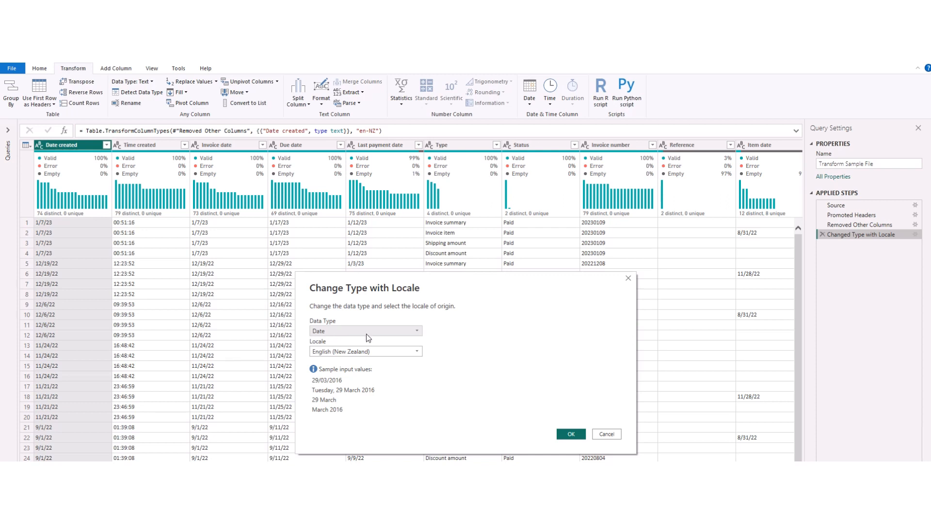
left_click(571, 433)
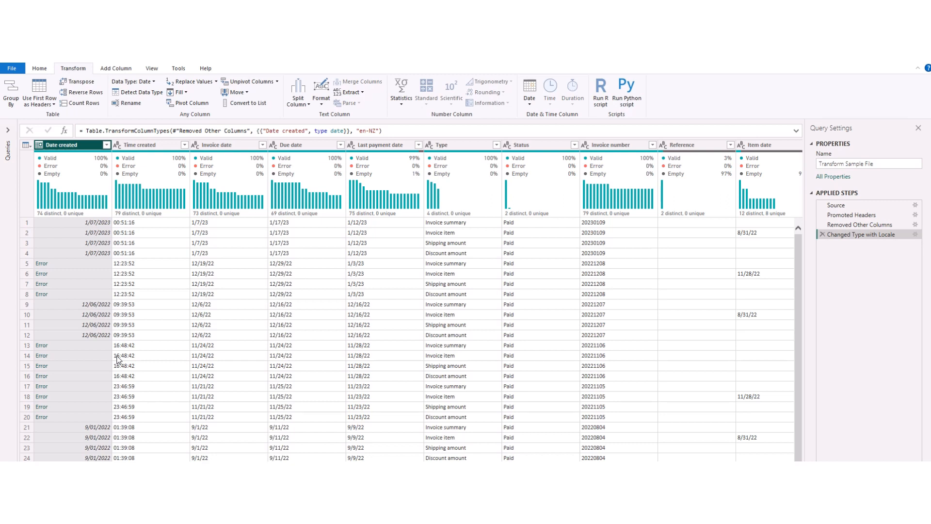
Step: Edit the locale type-change step to use the English (United States) locale and check it in the formula
left_click(914, 234)
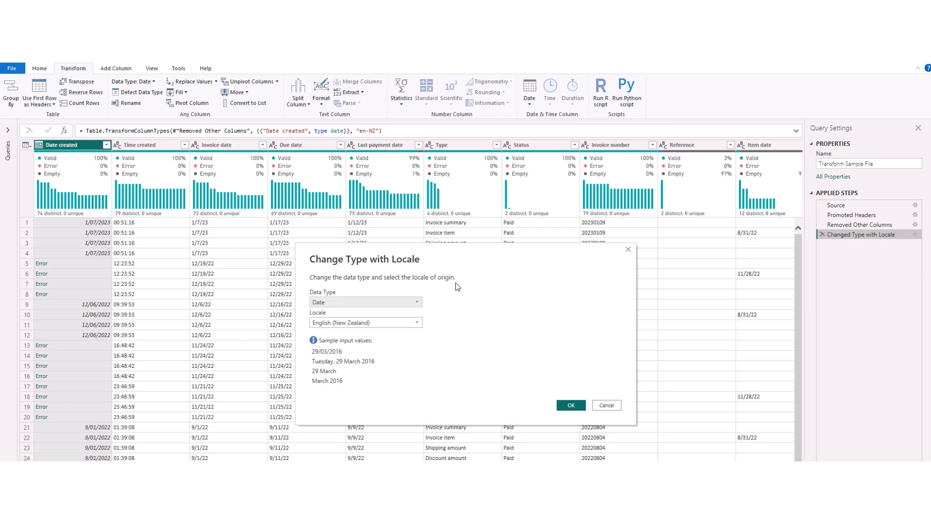
left_click(401, 325)
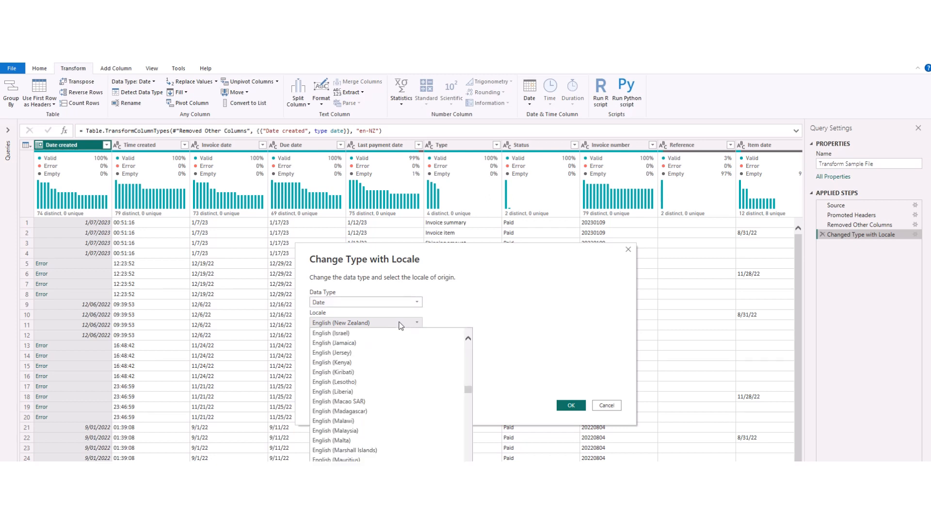
scroll(407, 353, "up", 5)
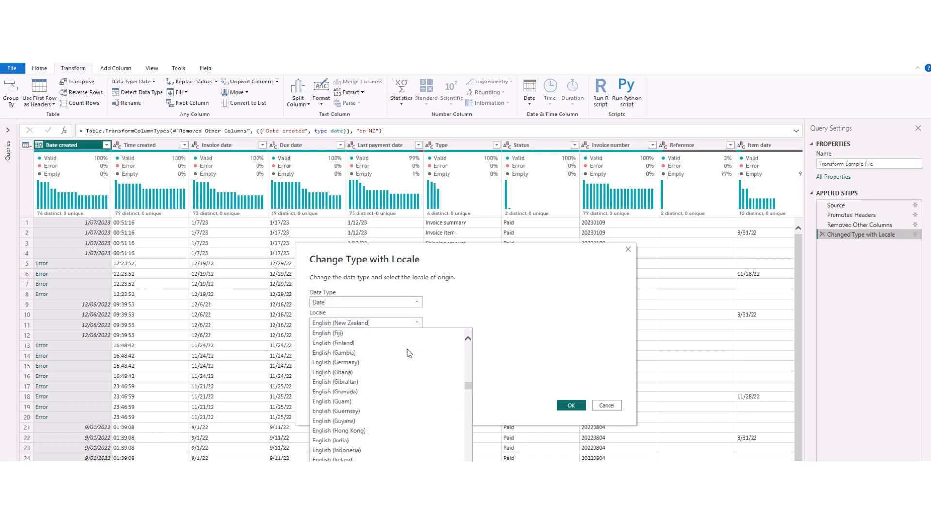
scroll(407, 352, "down", 20)
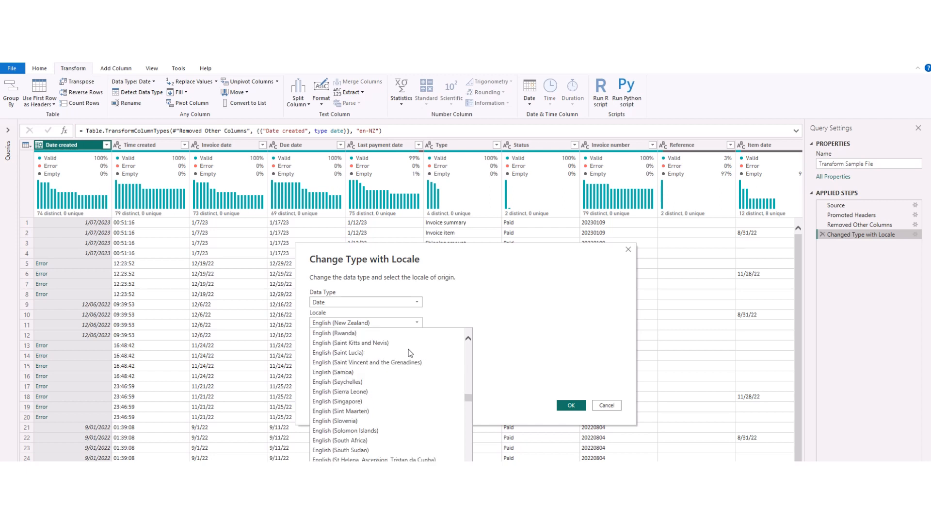
scroll(409, 352, "down", 2)
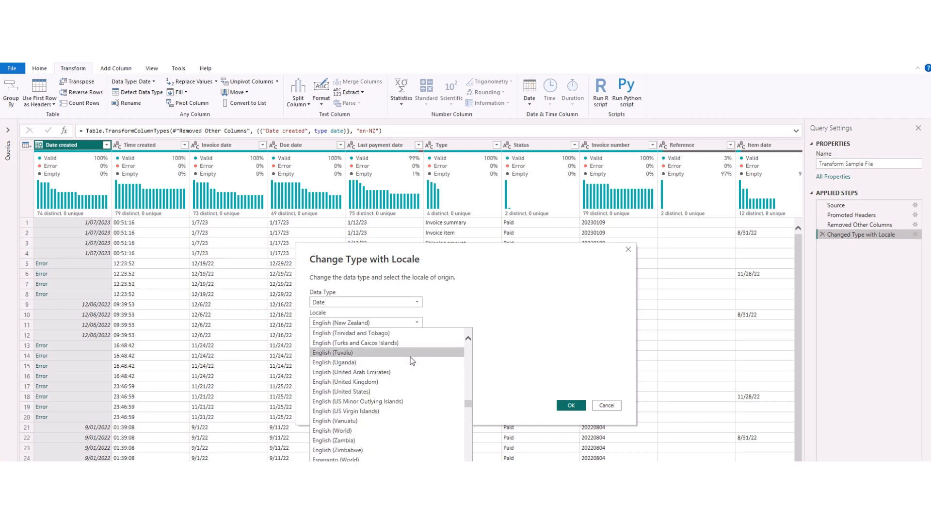
left_click(367, 391)
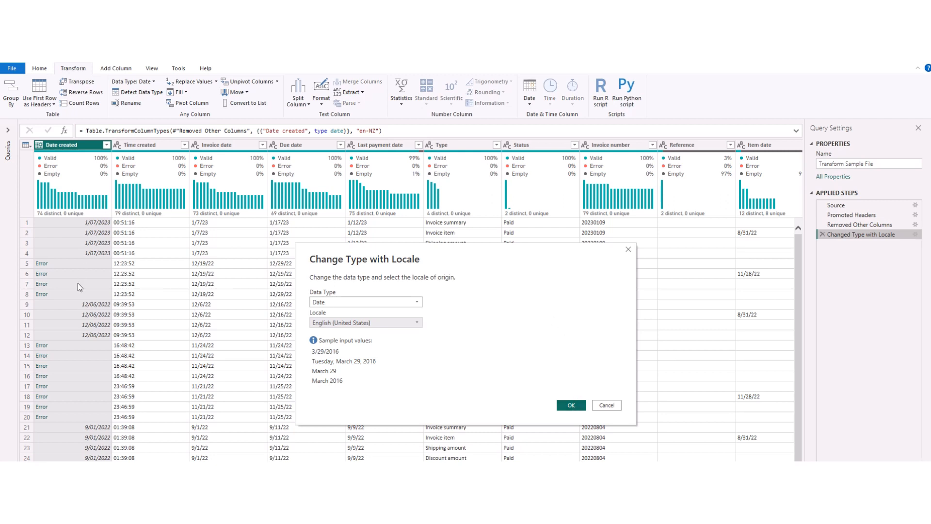
left_click(572, 406)
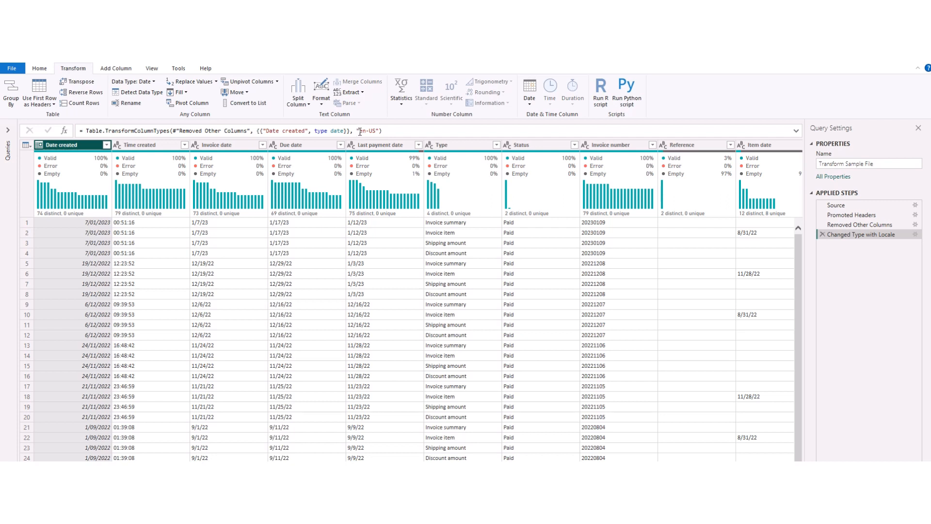
left_click_drag(376, 131, 361, 134)
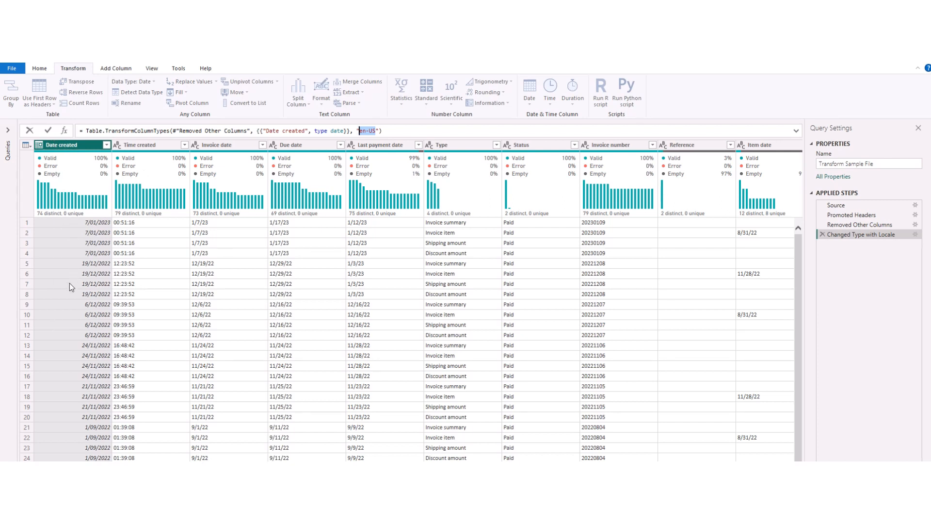
Step: Change the Invoice date column's data type to Date
left_click(229, 147)
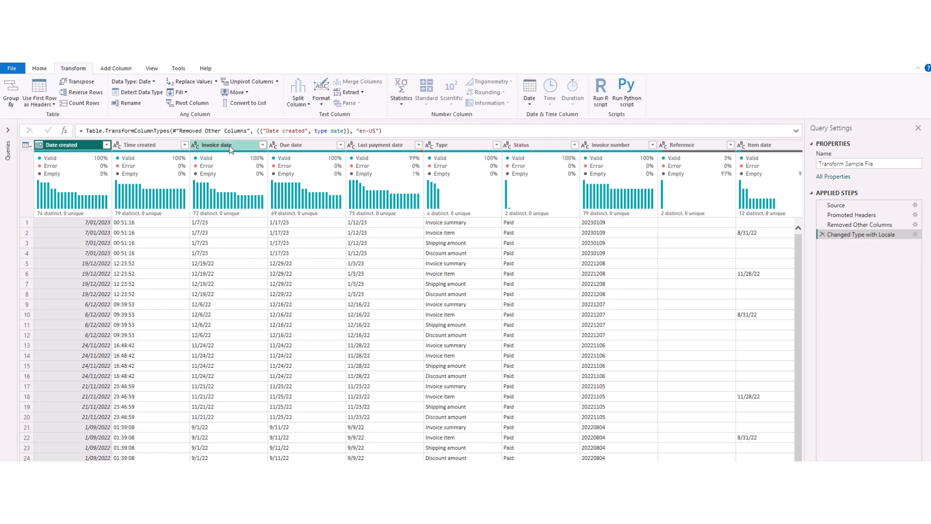
left_click(196, 145)
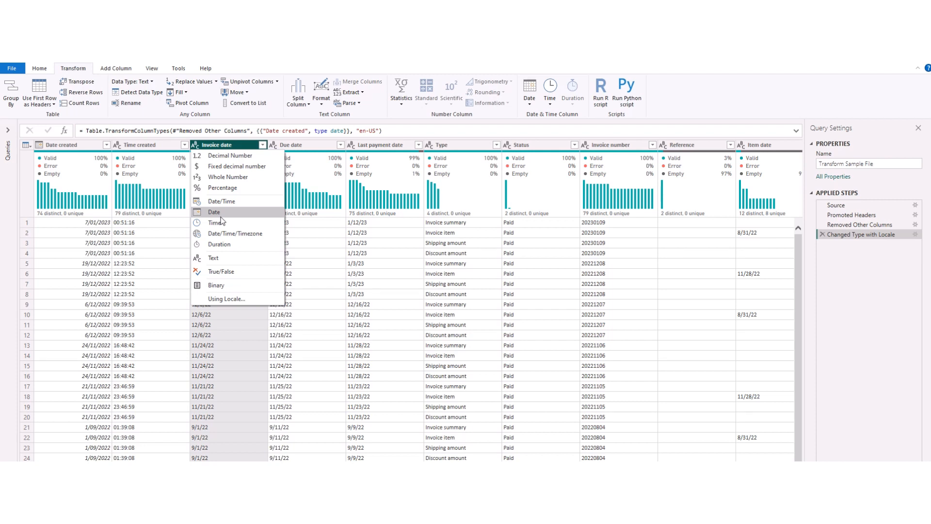
left_click(220, 216)
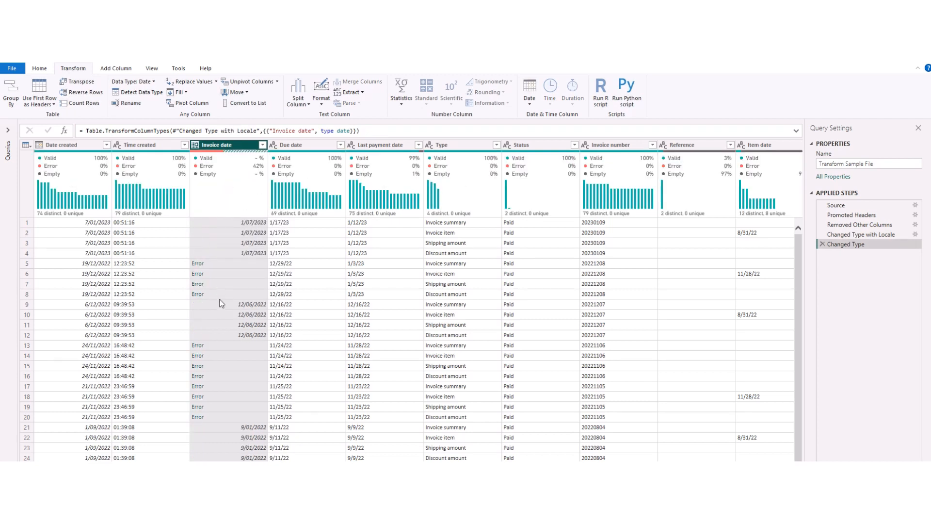
Step: Inspect the error cells in Invoice date and delete the resulting Changed Type step
left_click(219, 263)
left_click(220, 274)
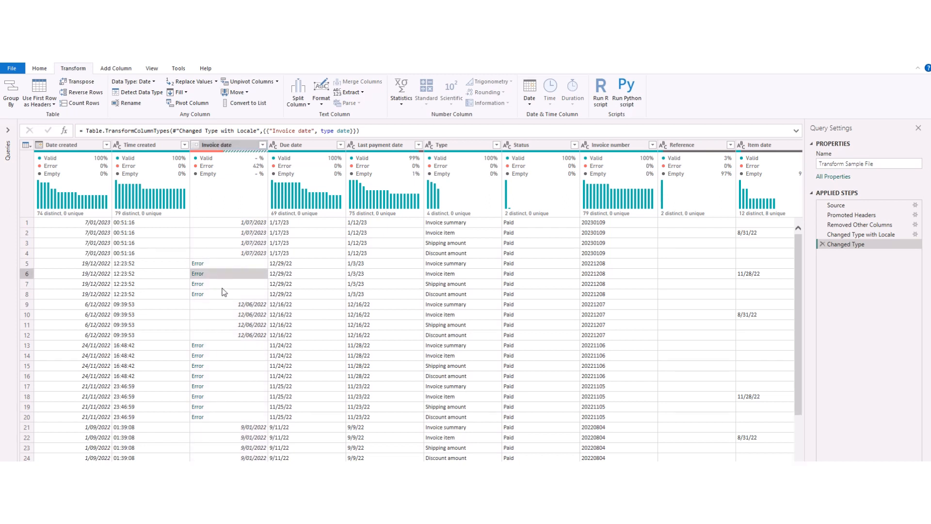
left_click(822, 246)
Step: Change Invoice date's type to Date using the English (United States) locale
left_click(196, 147)
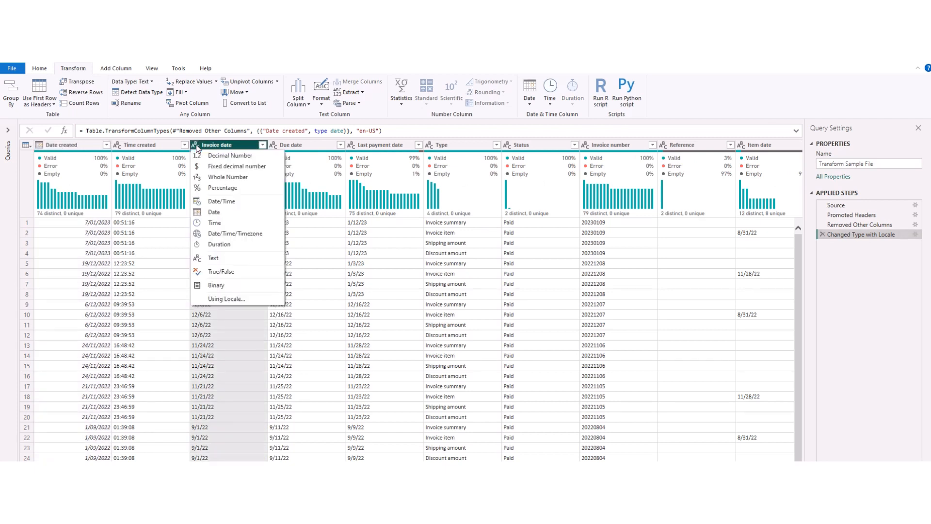
left_click(226, 298)
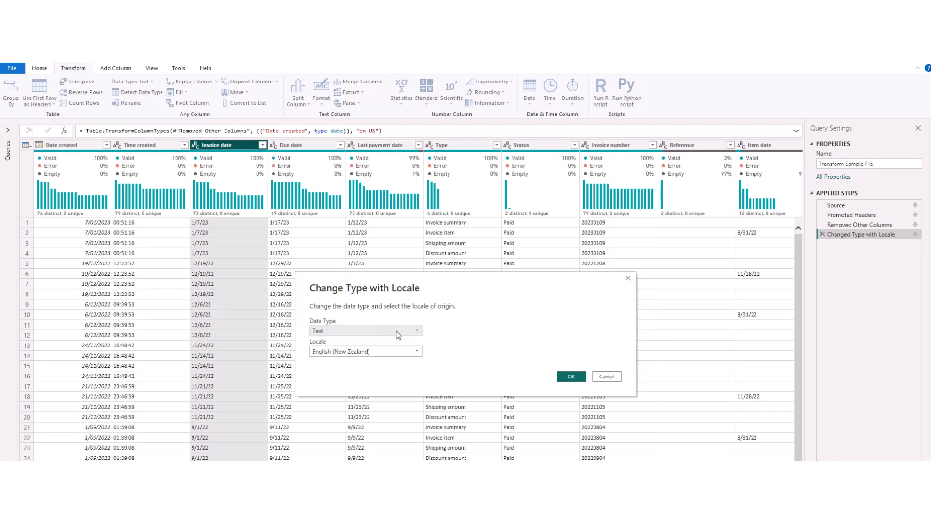
left_click(396, 332)
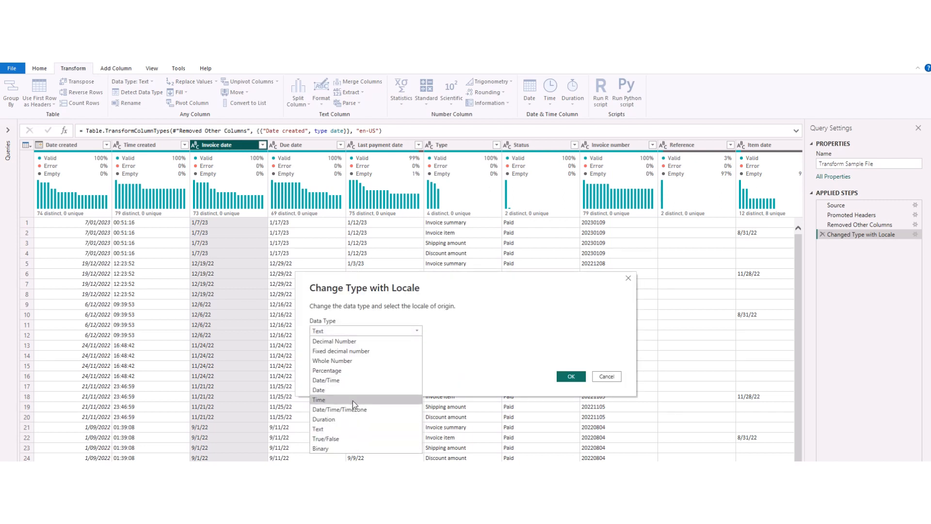
left_click(341, 391)
left_click(333, 353)
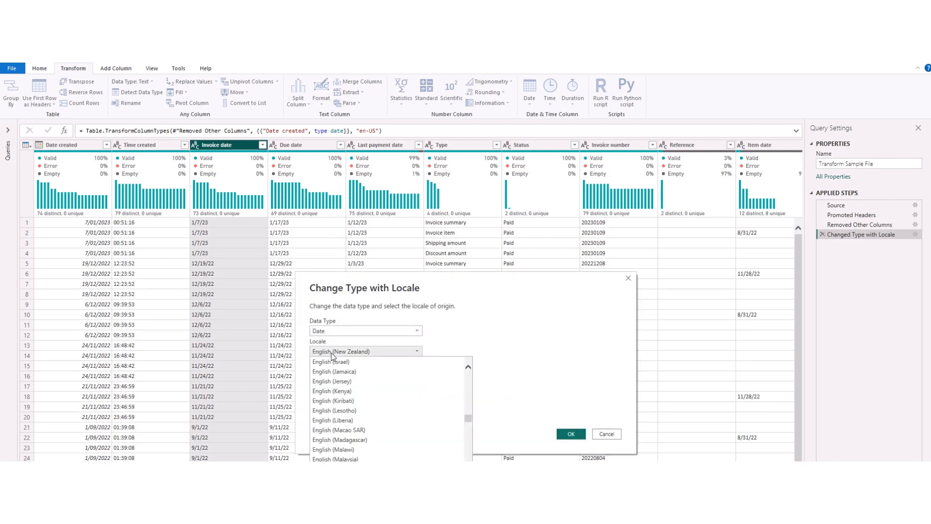
scroll(344, 428, "down", 2)
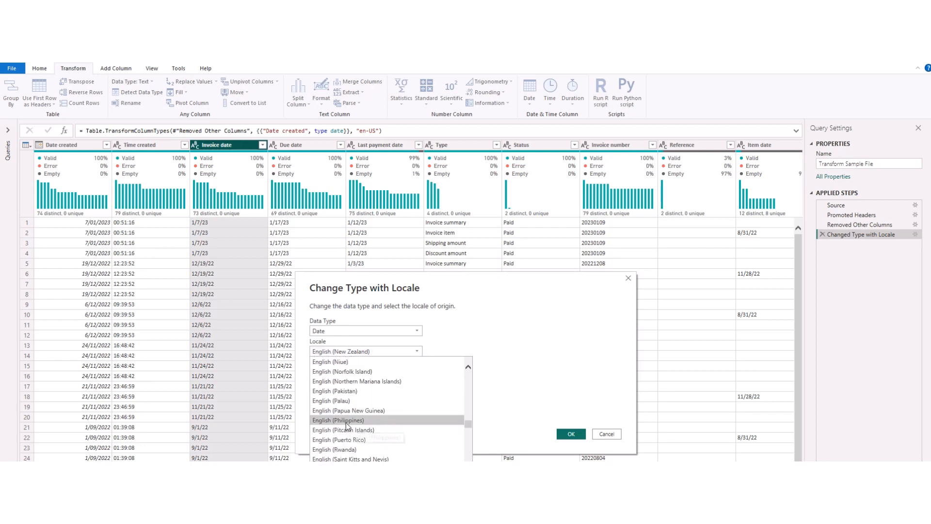
scroll(346, 427, "down", 8)
scroll(346, 425, "down", 5)
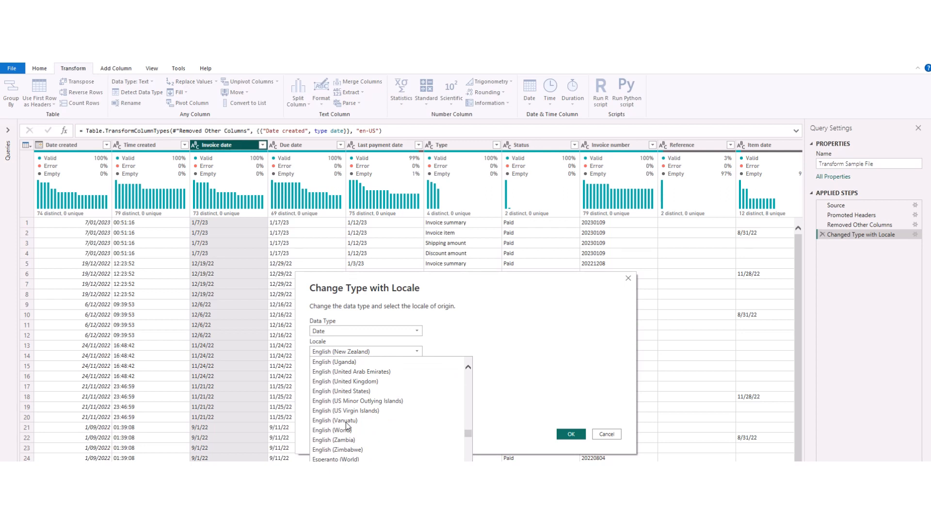
left_click(347, 391)
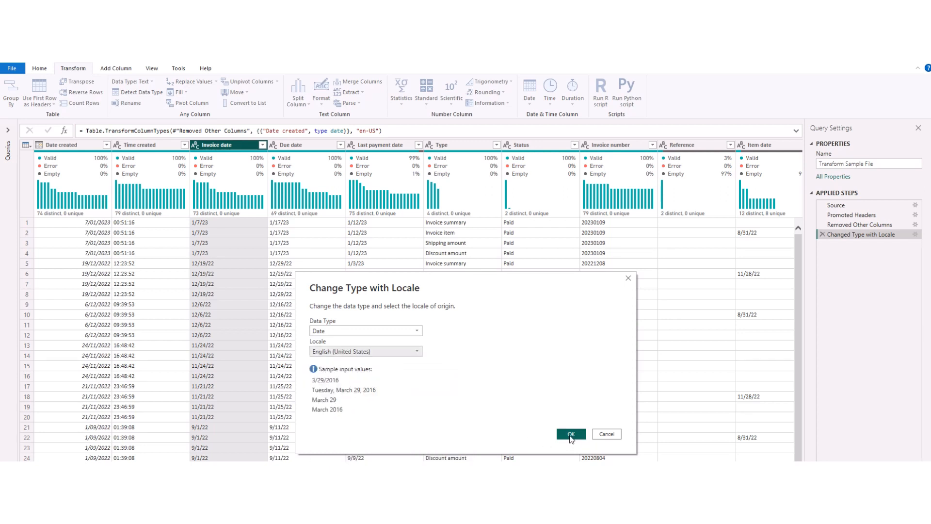
left_click(573, 434)
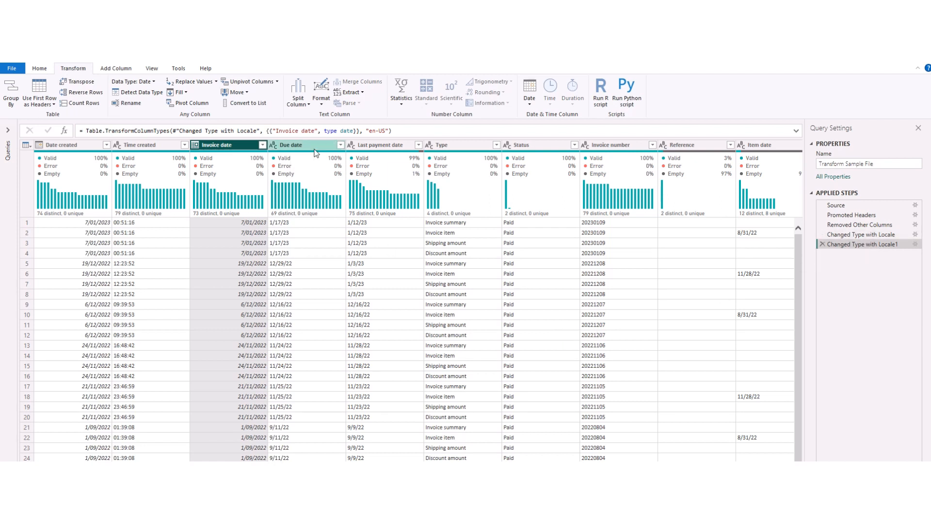
Step: Change the Due date column's type to Date using locale, then set the formula's locale to en-US
left_click(273, 144)
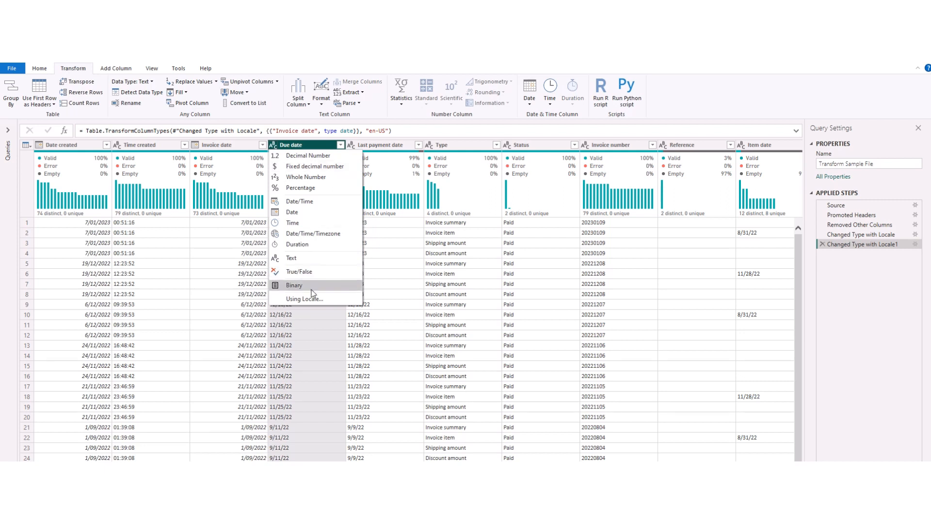
left_click(313, 305)
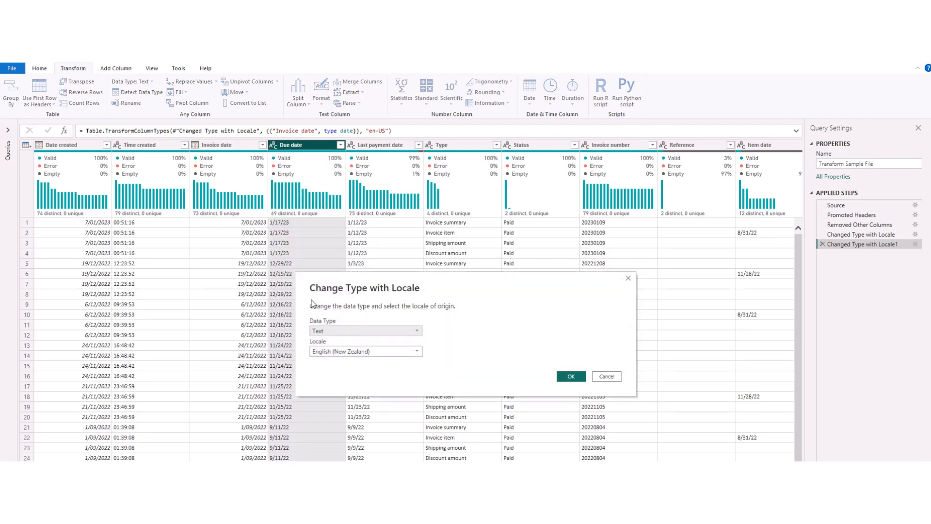
left_click(331, 329)
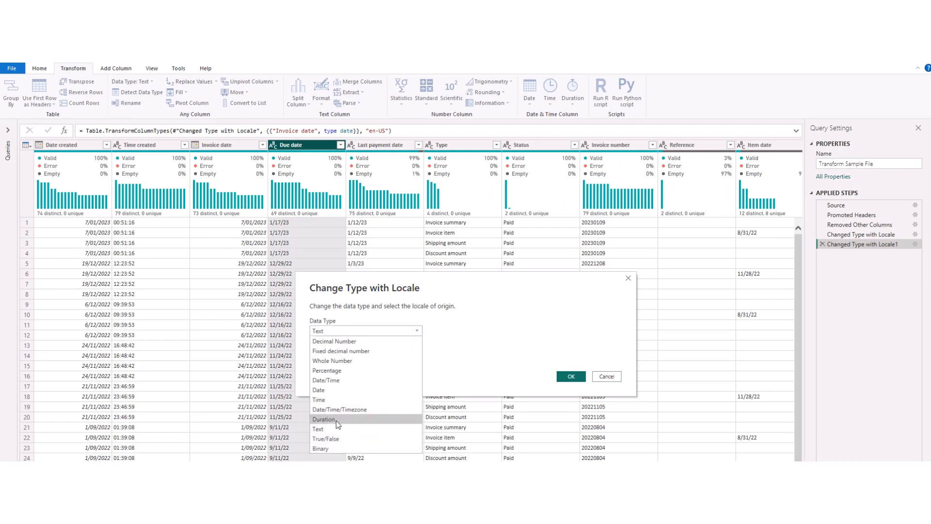
left_click(326, 389)
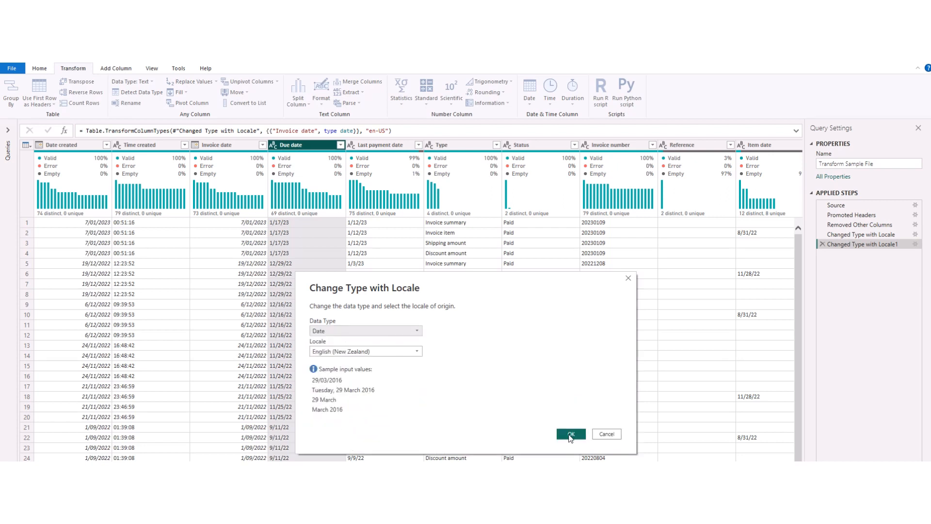
left_click(567, 432)
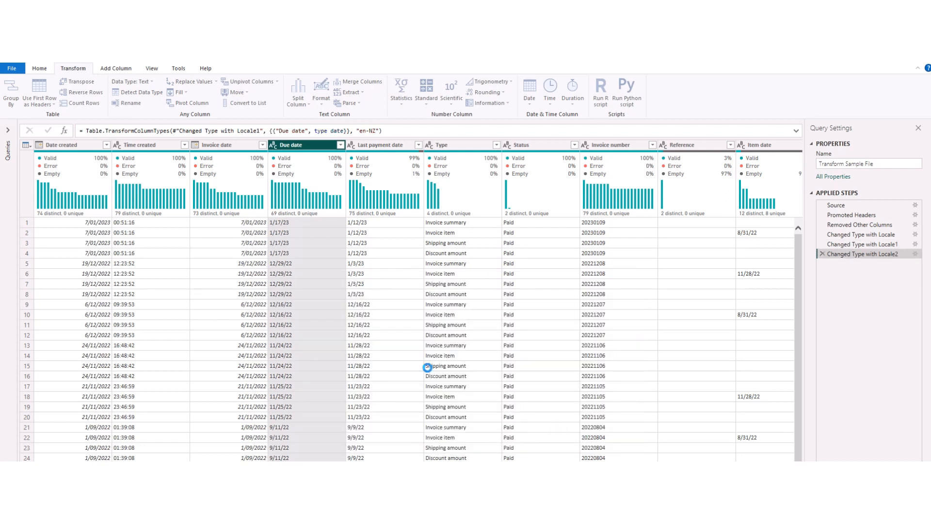
left_click(371, 131)
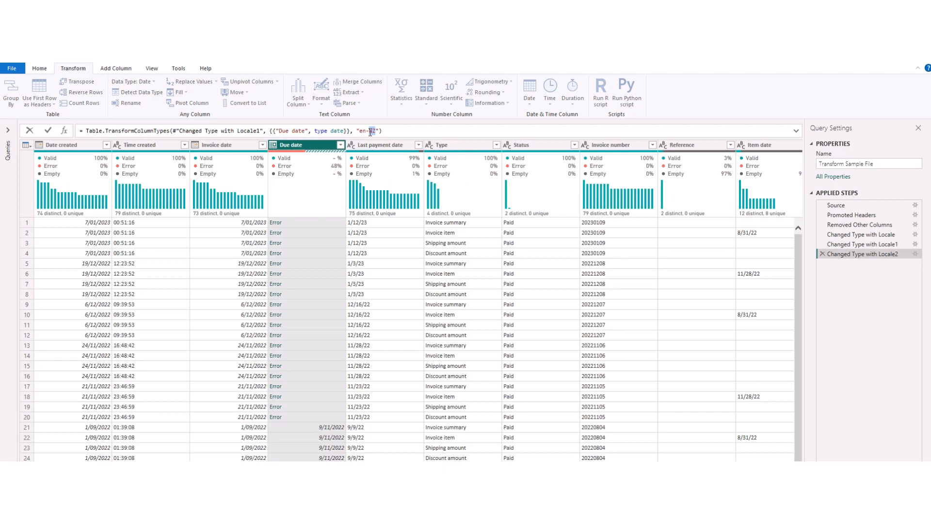
type("US")
key("Return")
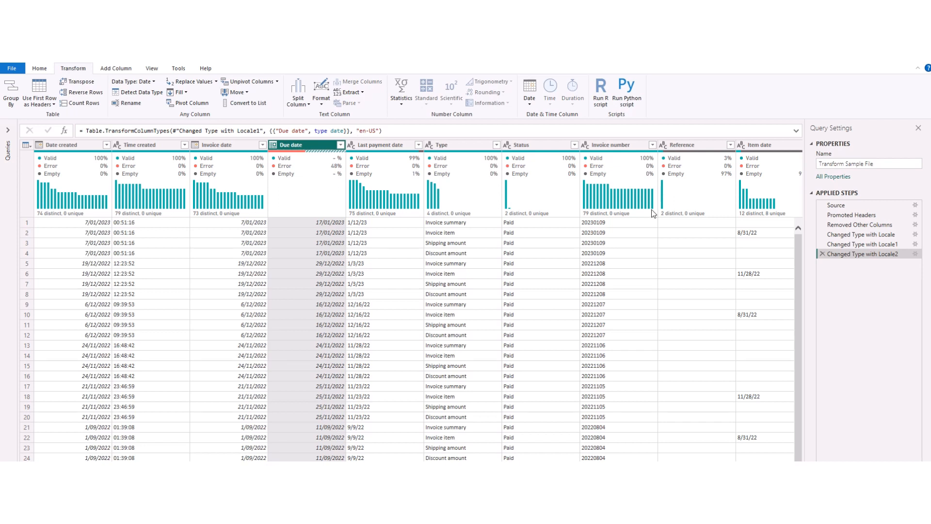
Step: Select the last applied step and change the Type column's data type to Text
left_click(858, 244)
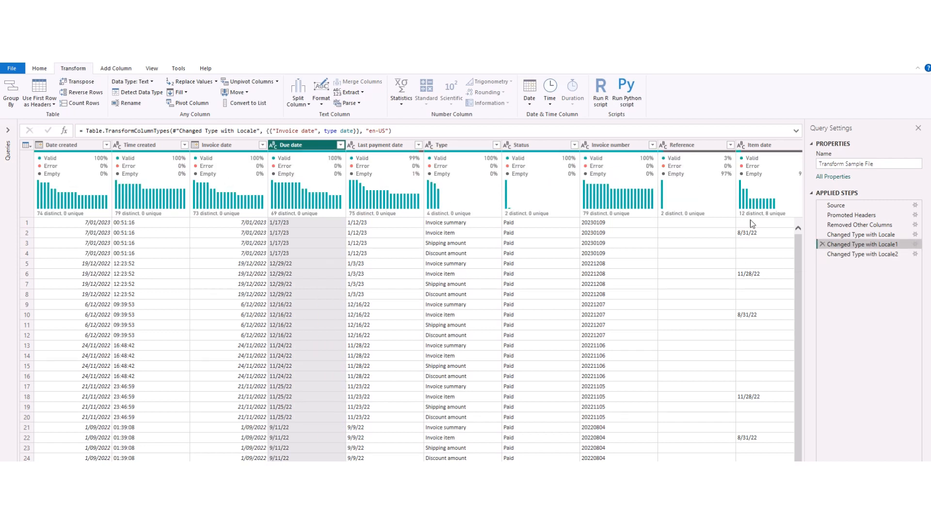
left_click(863, 253)
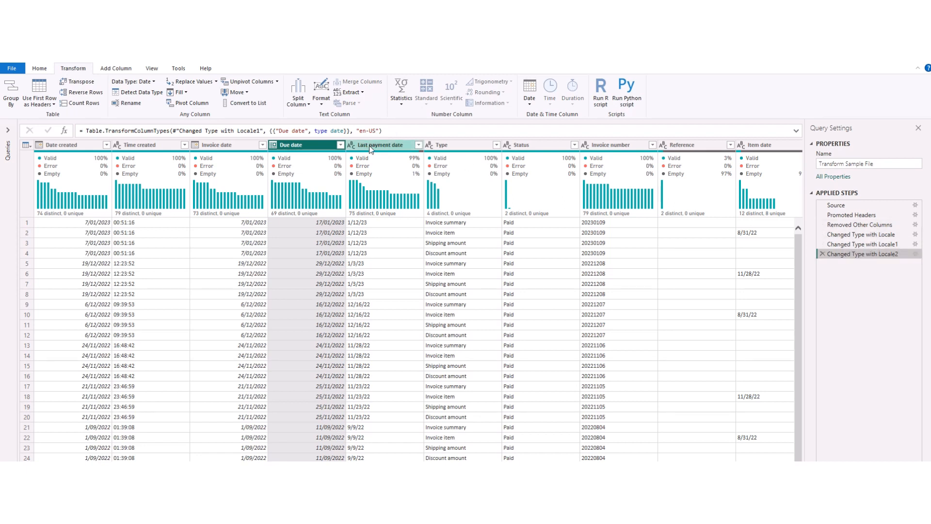
mouse_move(371, 174)
left_click(442, 146)
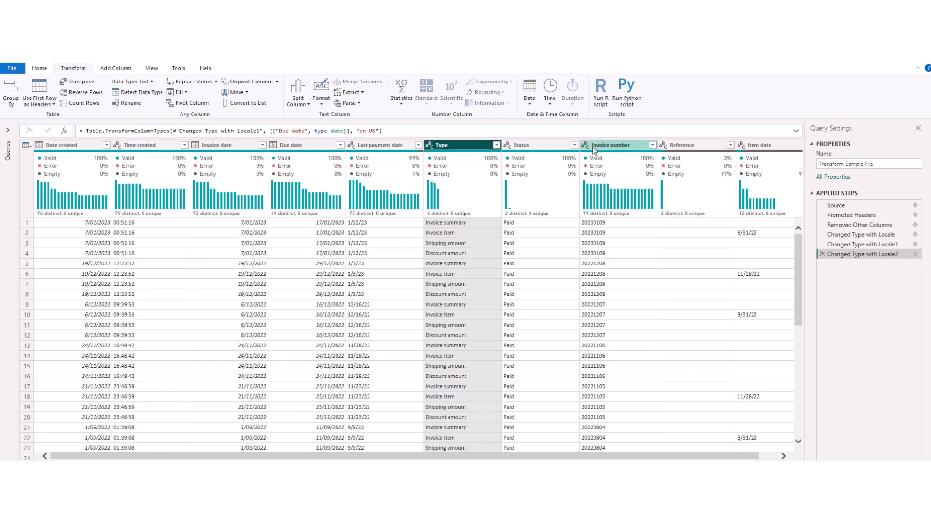
left_click(430, 145)
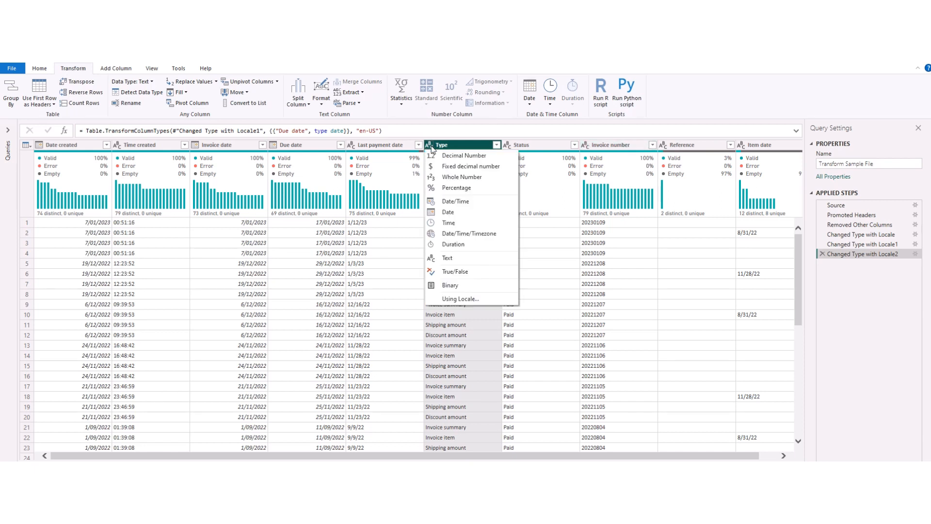
left_click(453, 261)
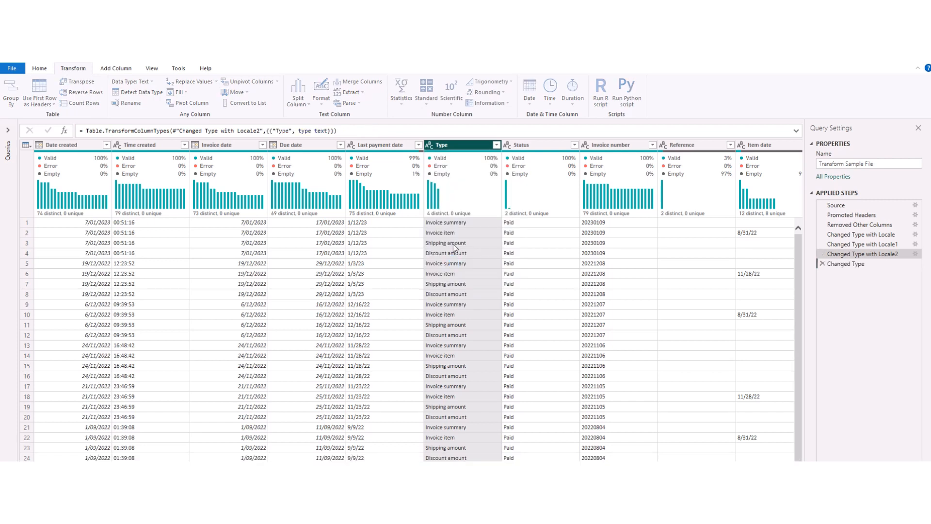
Step: Set the Status column to Text and the Invoice number column to Whole Number
left_click(512, 146)
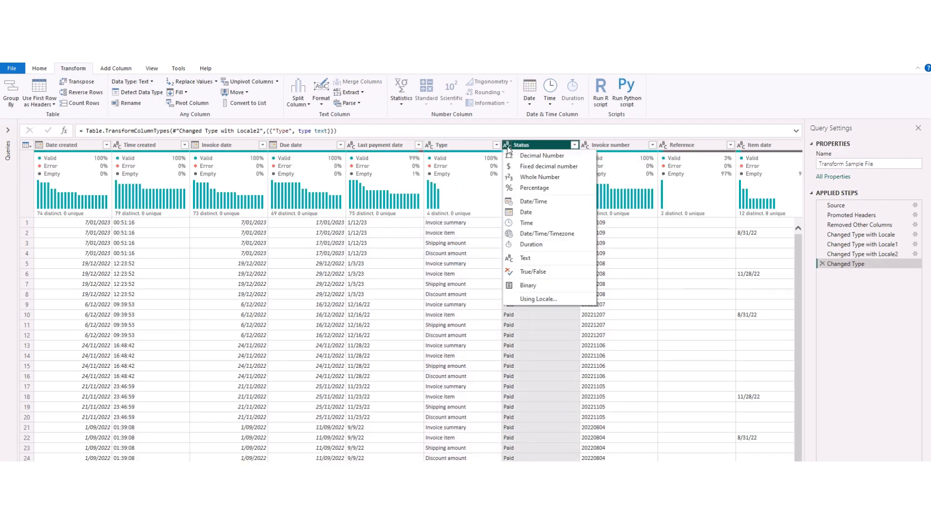
left_click(523, 260)
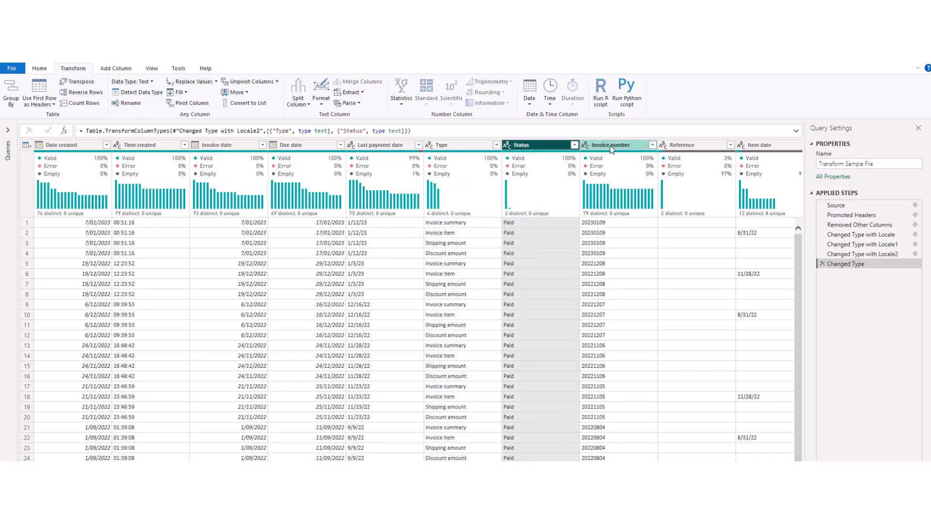
left_click(585, 145)
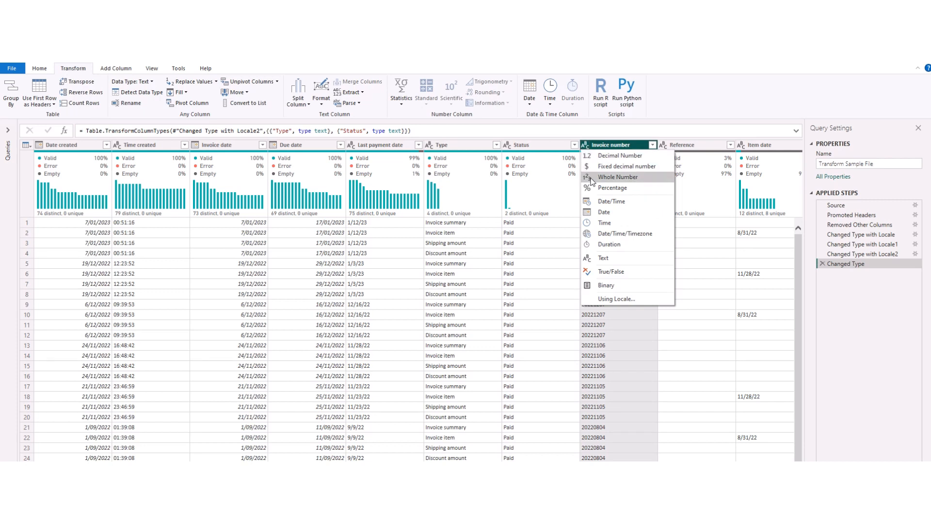
left_click(594, 178)
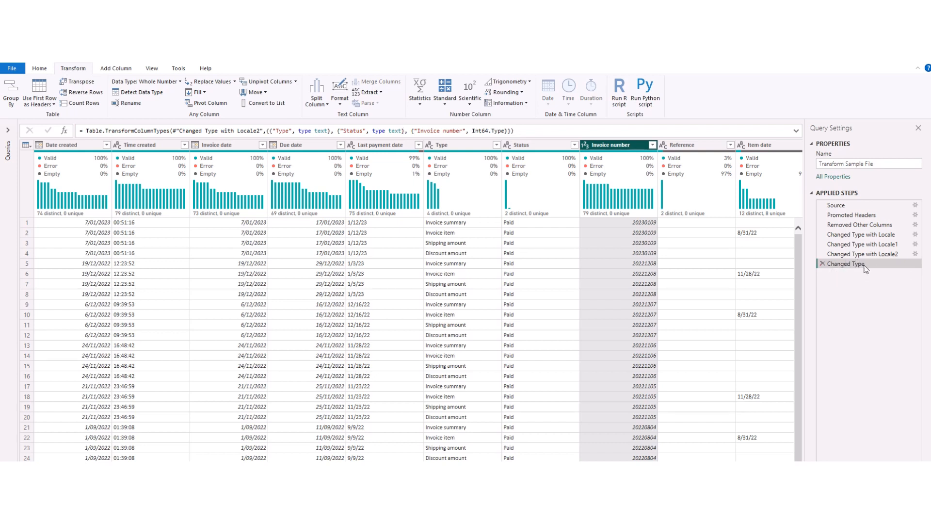
Step: Examine the column and type pairs listed in the Changed Type formula
left_click(269, 131)
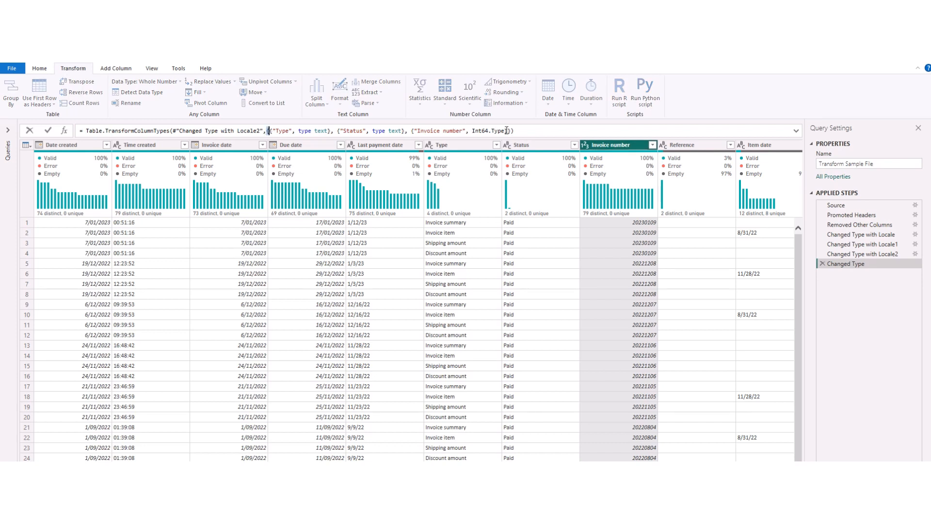
left_click(508, 131)
left_click_drag(270, 131, 331, 130)
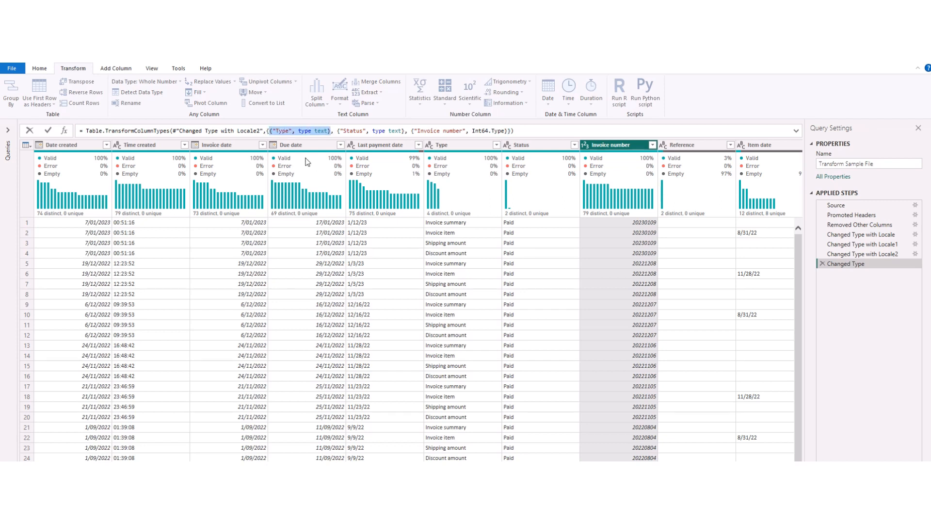
left_click_drag(337, 131, 507, 131)
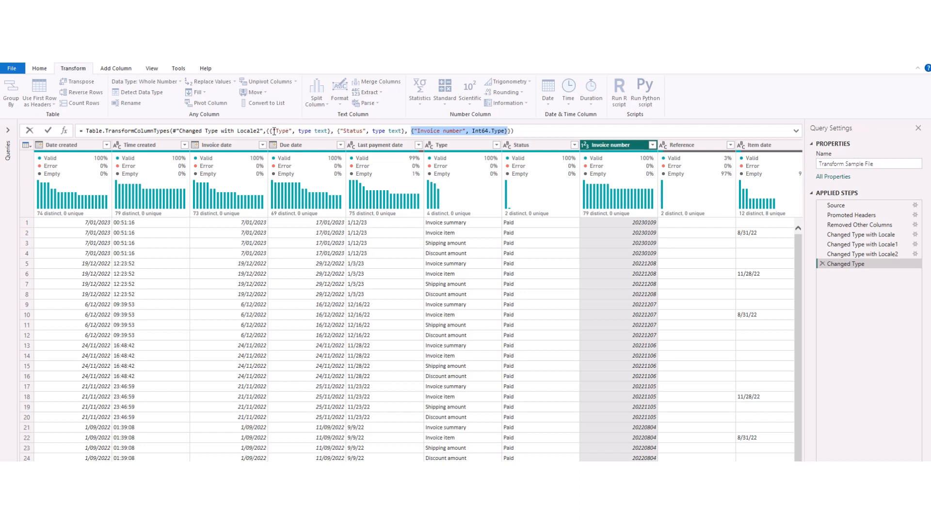
left_click_drag(269, 131, 406, 130)
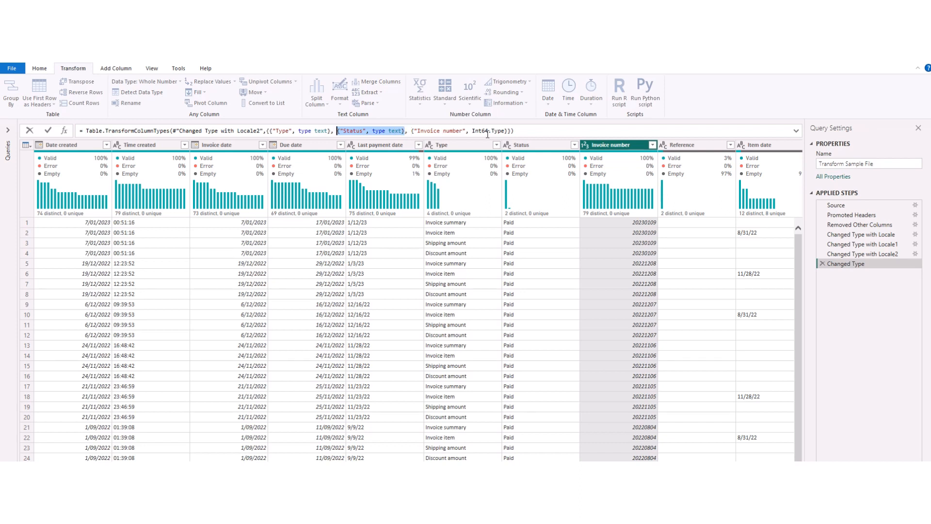
left_click_drag(510, 130, 271, 128)
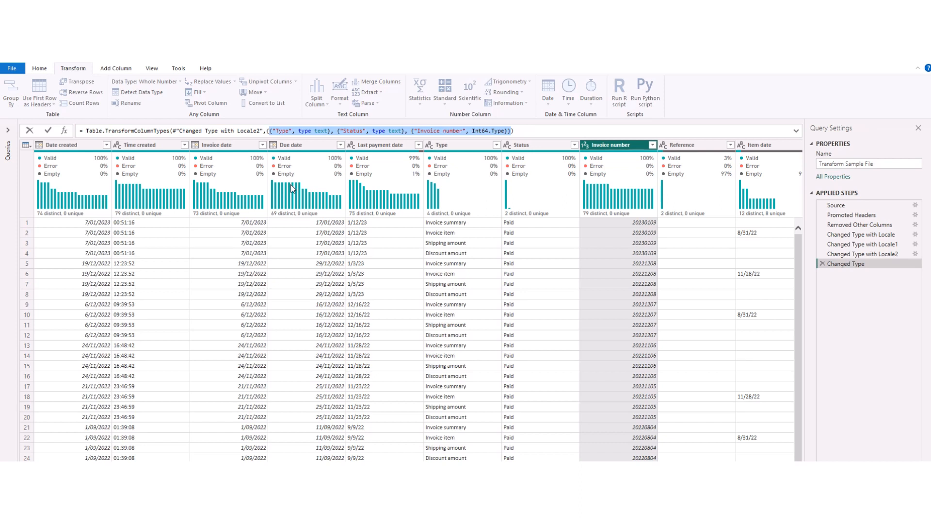
left_click(267, 131)
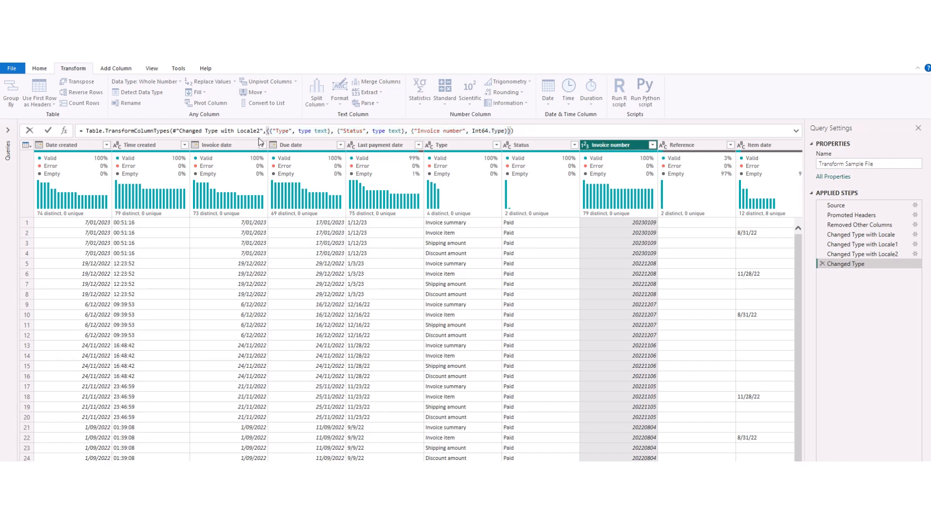
Step: Reformat the Changed Type formula so each column and type pair sits on its own line
key("shift+Return")
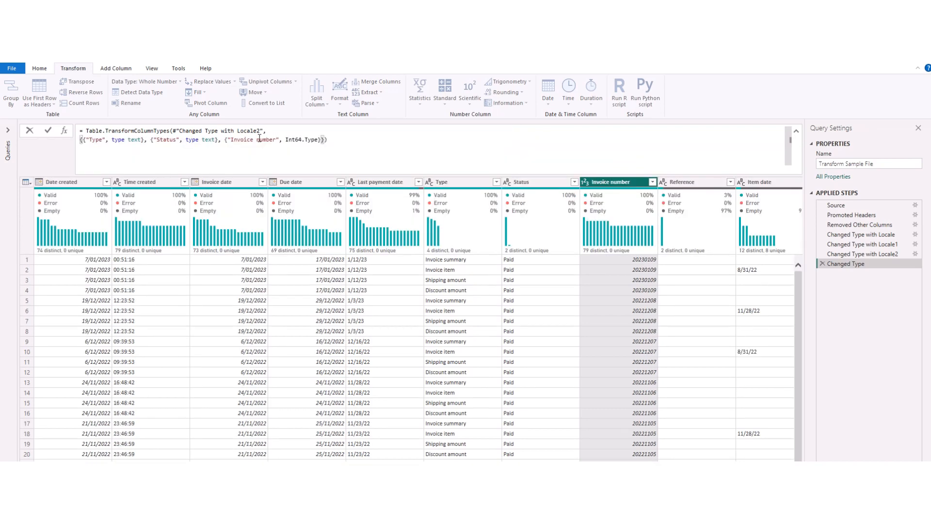
left_click(150, 140)
key("shift+Return")
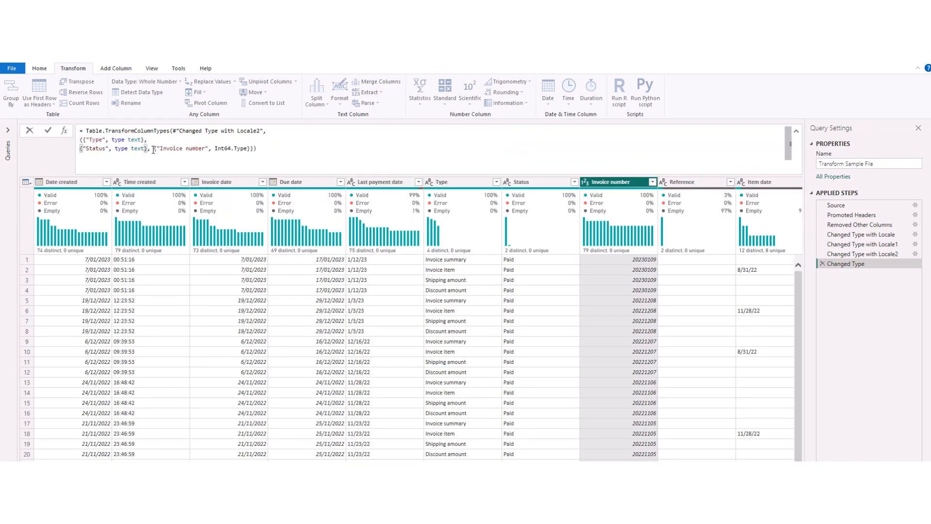
left_click(154, 149)
key("shift+Return")
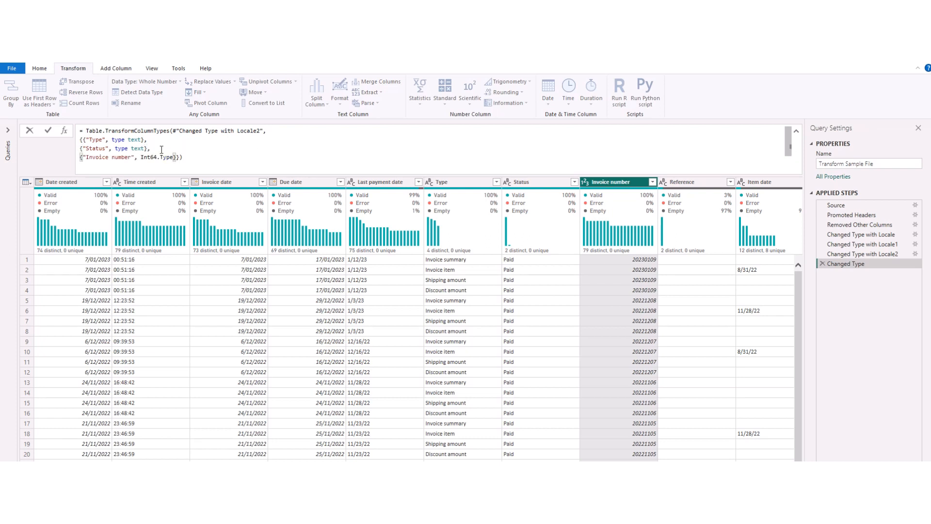
left_click(83, 140)
key("shift+Return")
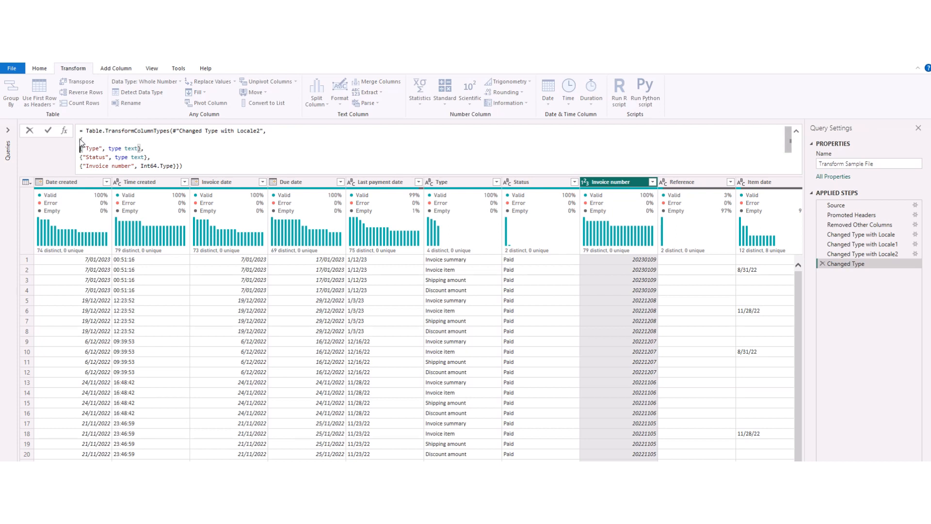
key("Up")
left_click(173, 165)
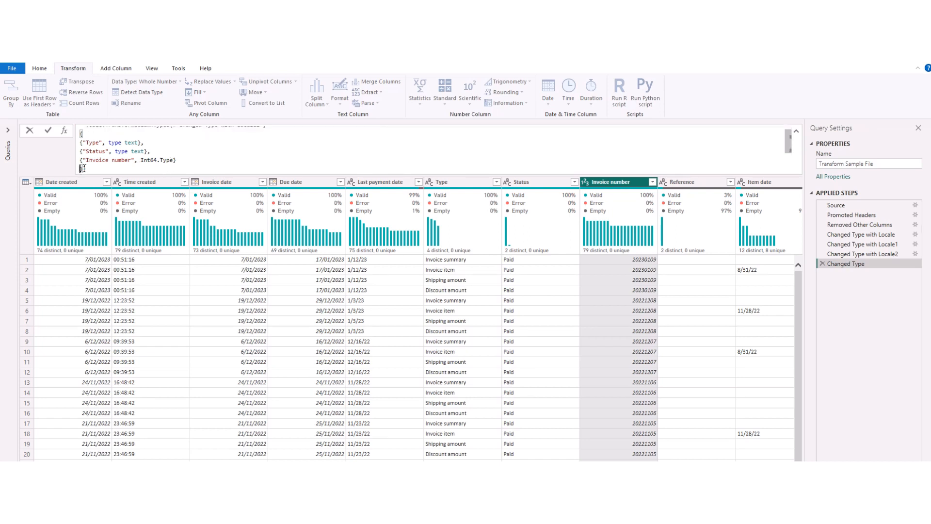
key("Return")
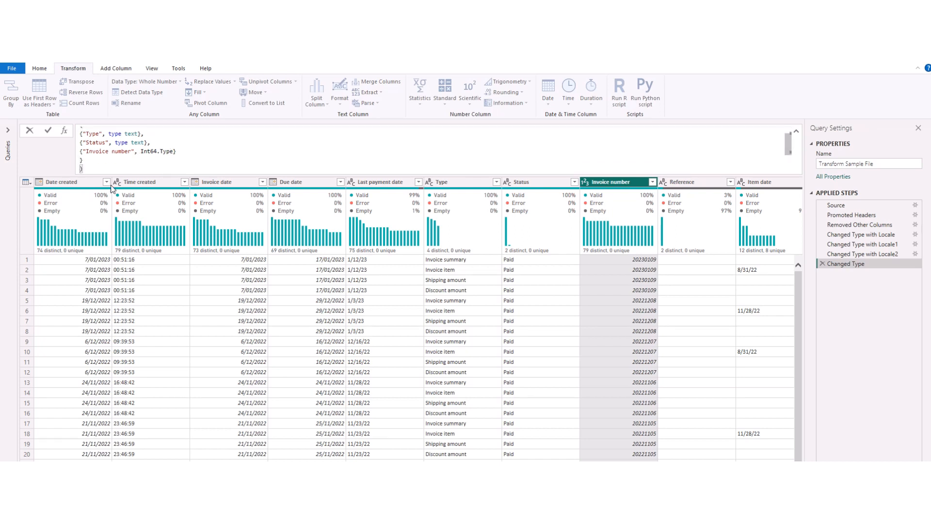
scroll(103, 154, "up", 1)
left_click(81, 147)
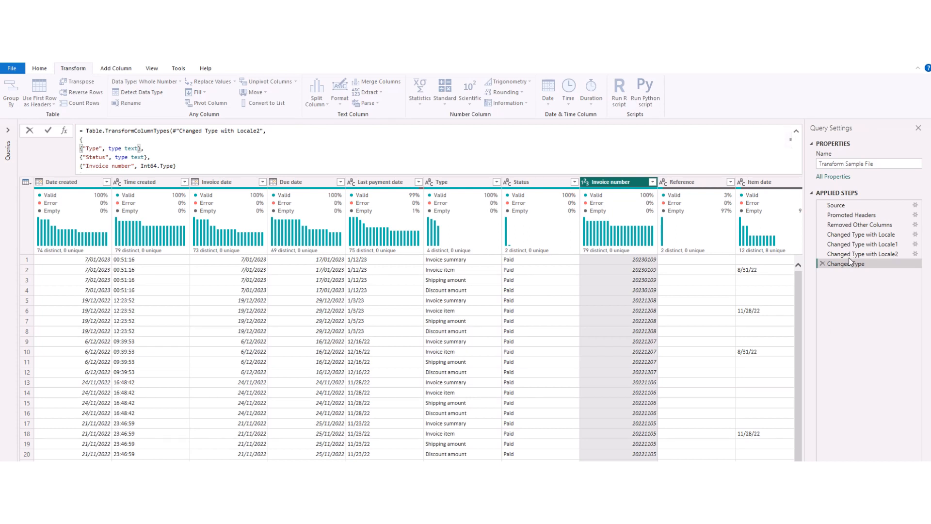
Step: Compare the column and type lists in the Changed Type with Locale and Changed Type with Locale1 formulas
left_click(857, 236)
left_click(856, 236)
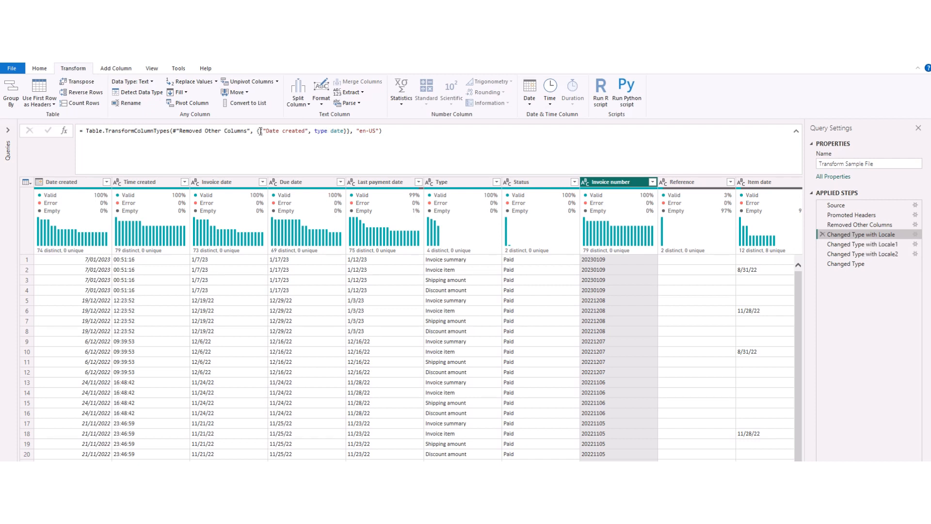
left_click_drag(260, 131, 346, 130)
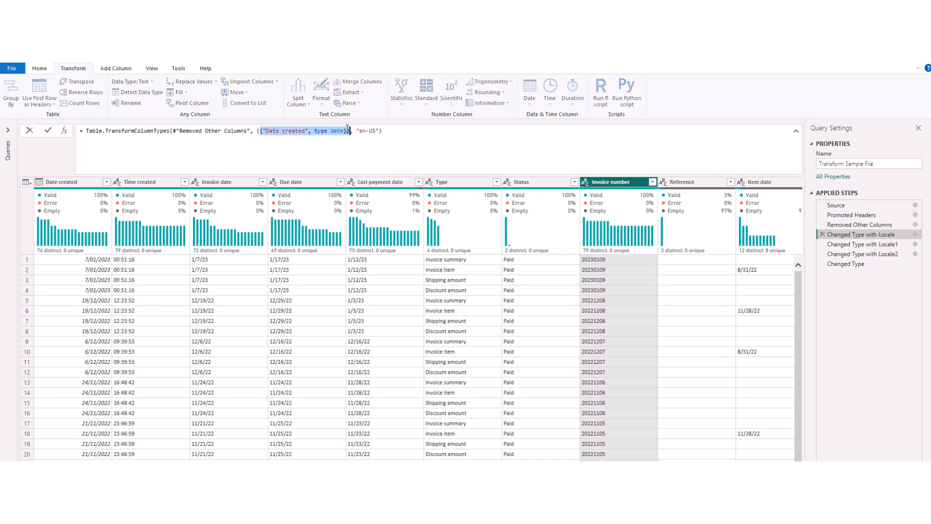
left_click(349, 131)
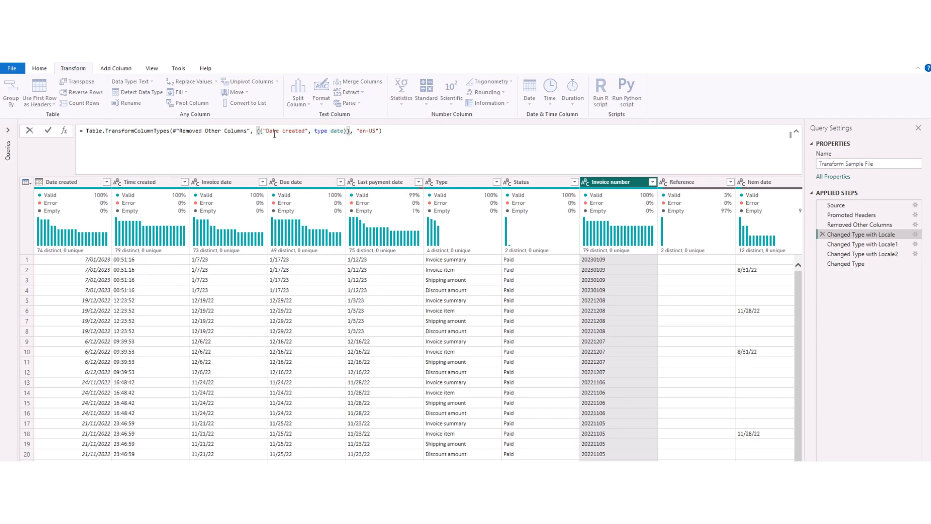
left_click_drag(260, 131, 347, 130)
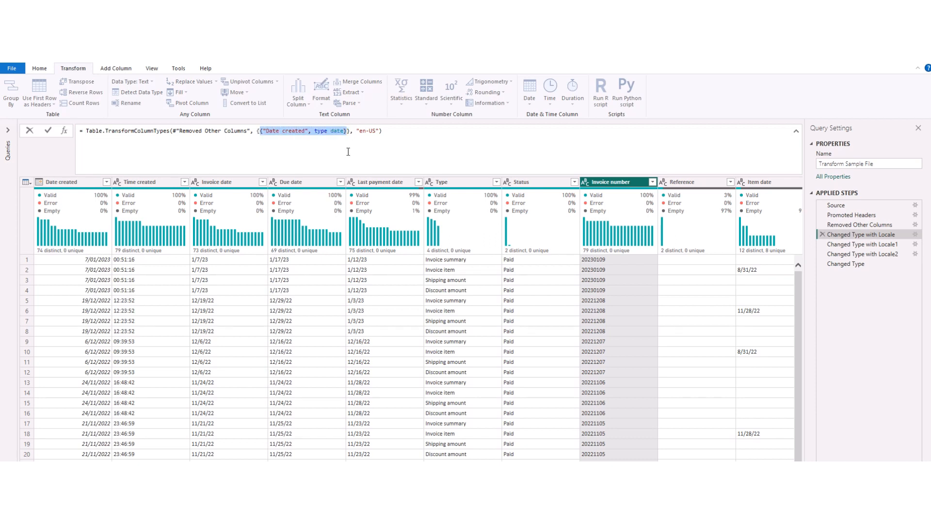
left_click(865, 246)
left_click(866, 247)
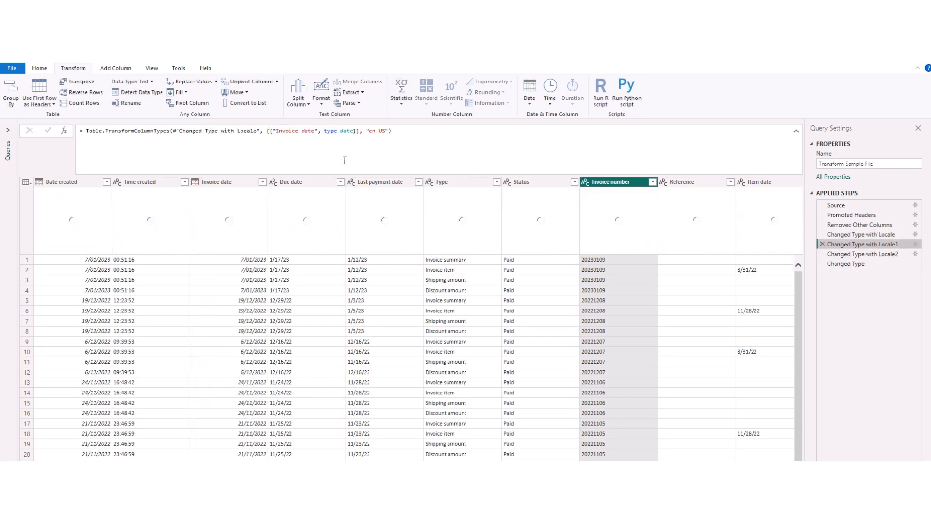
left_click_drag(270, 131, 356, 132)
key("ctrl+c")
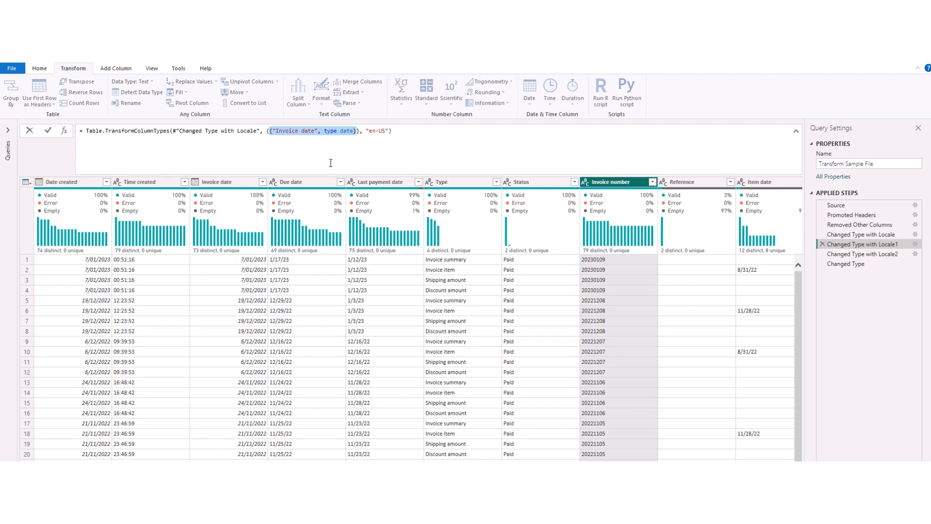
left_click(858, 237)
left_click(858, 235)
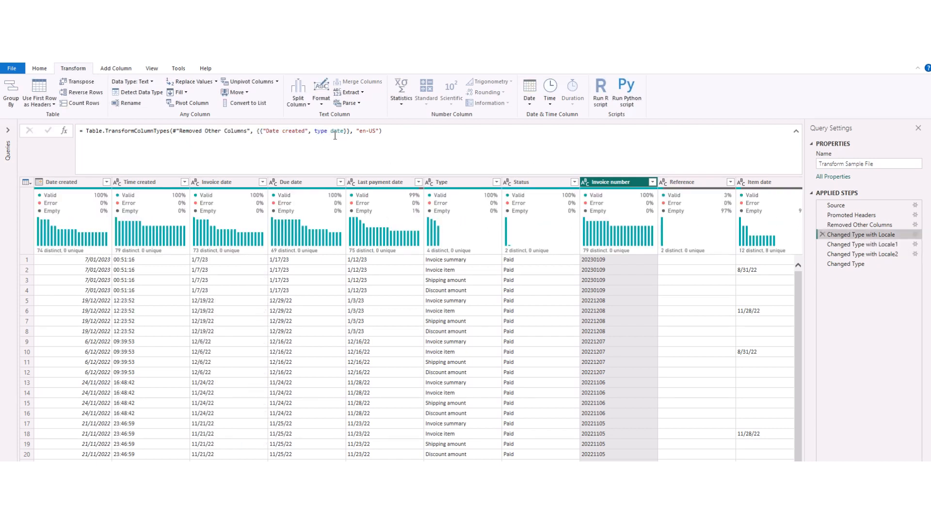
Step: Add an Invoice date, type date pair after the Date created pair in the Changed Type with Locale formula
left_click(347, 132)
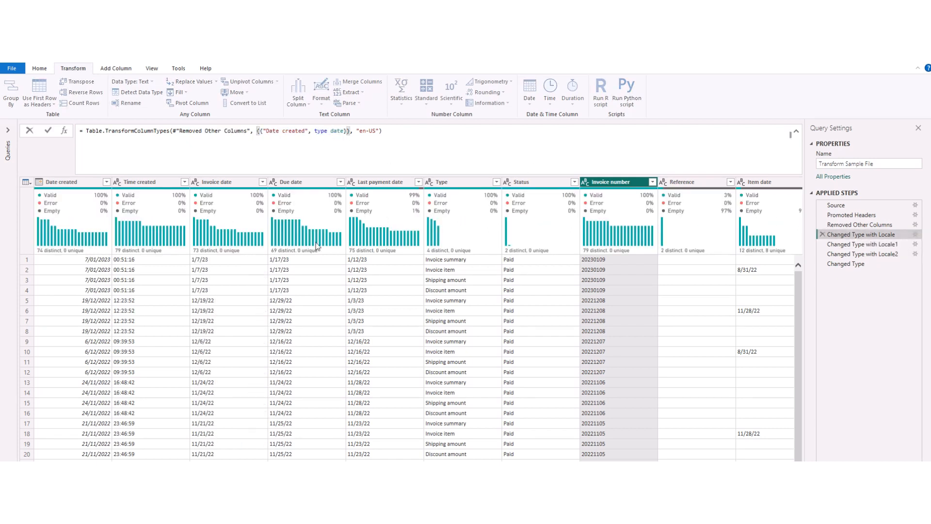
type(",")
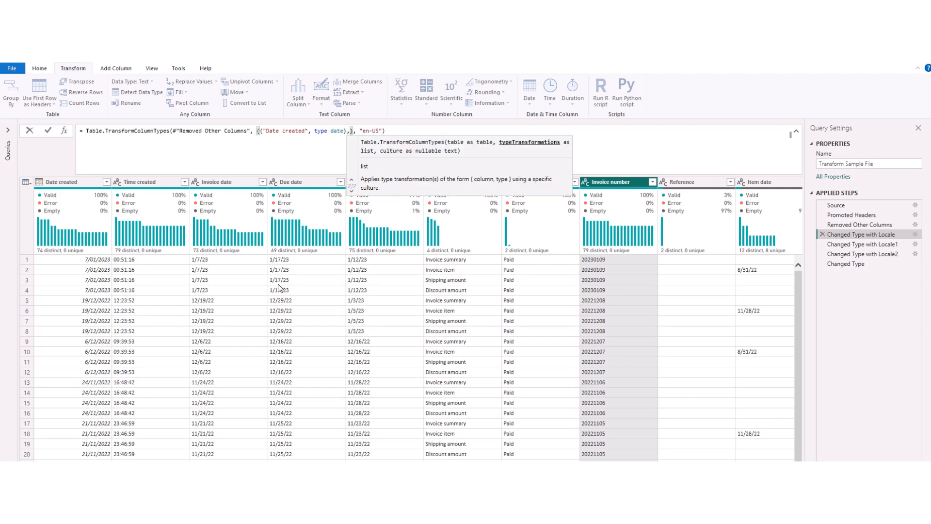
key("ctrl+v")
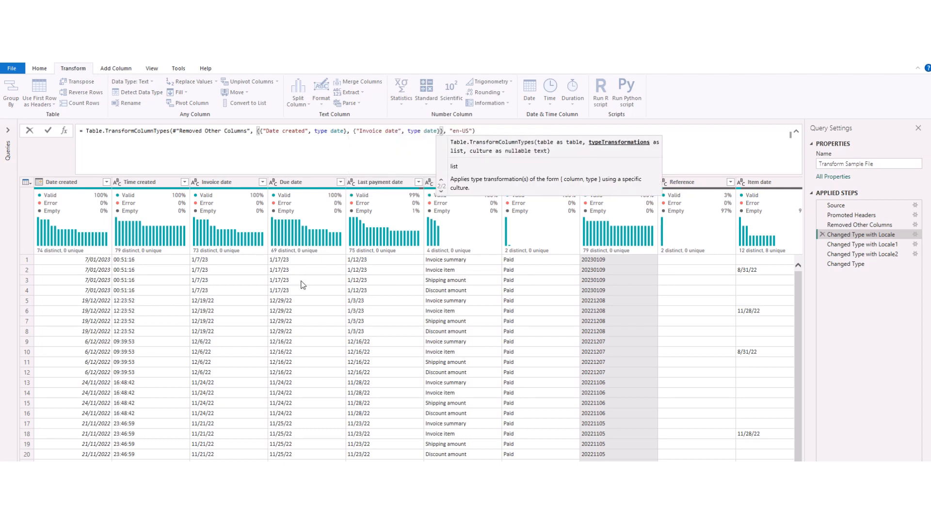
left_click(491, 131)
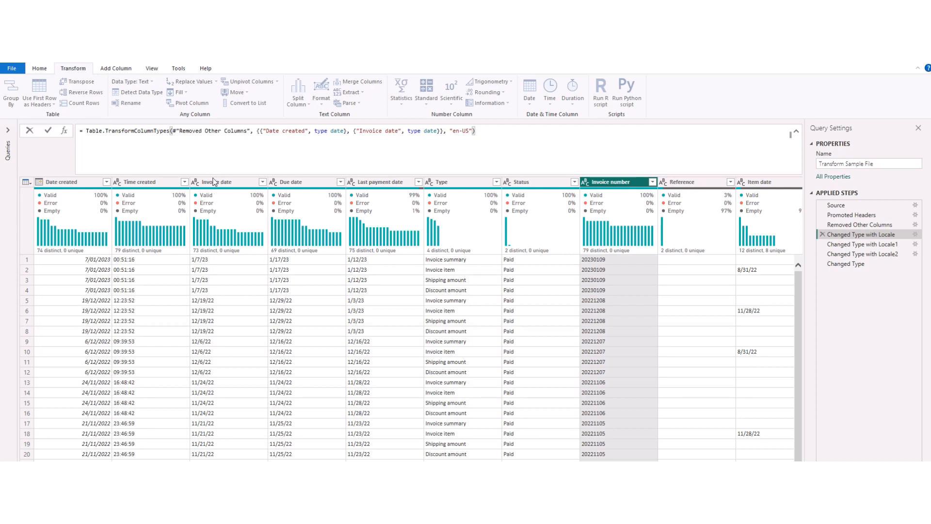
left_click(49, 132)
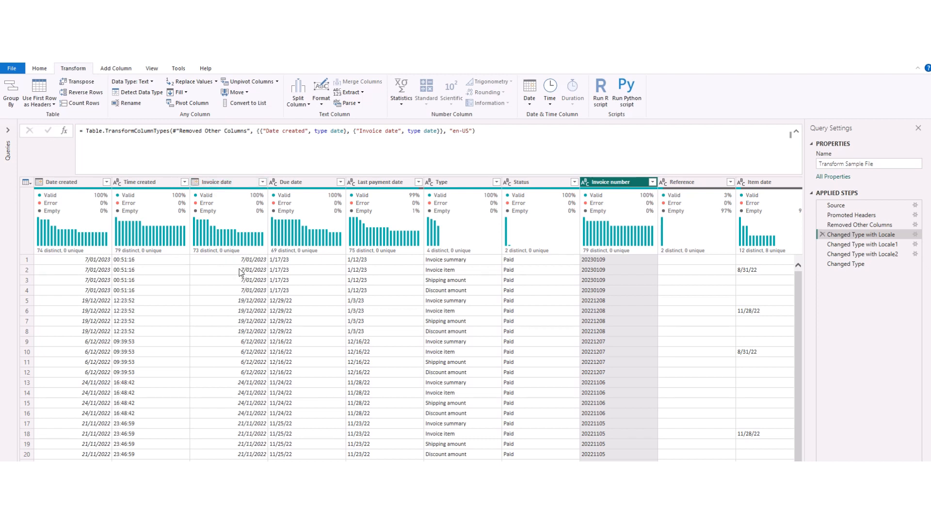
Step: Copy the Due date pair from Changed Type with Locale2 and append it to the Changed Type with Locale formula's list
left_click(854, 254)
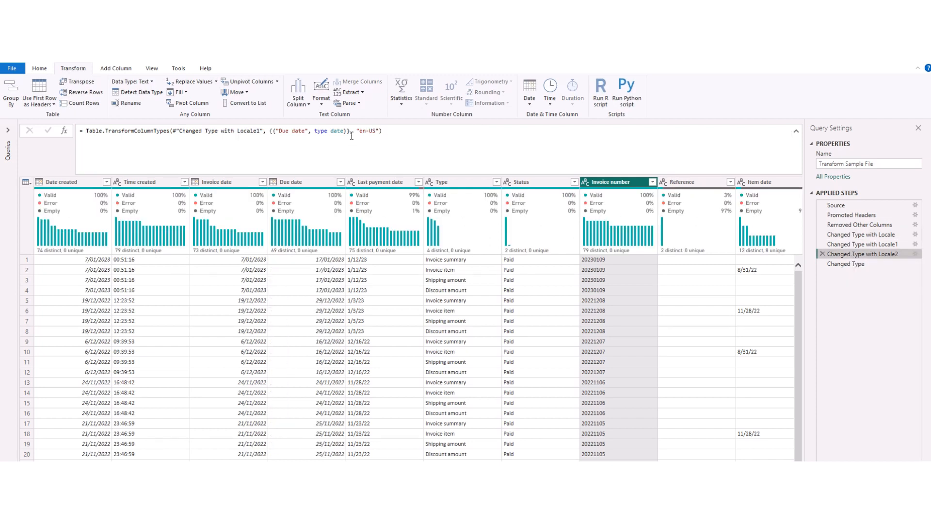
left_click_drag(347, 131, 272, 131)
key("ctrl+c")
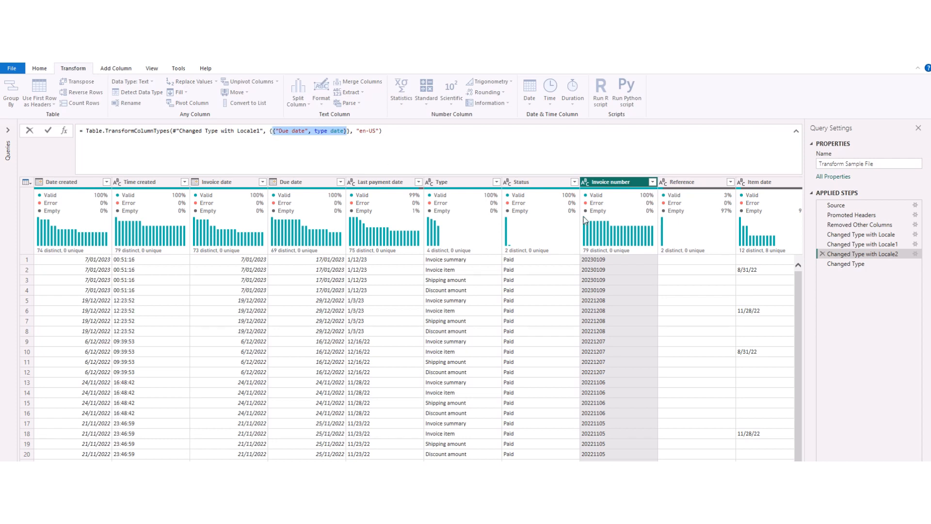
left_click(873, 236)
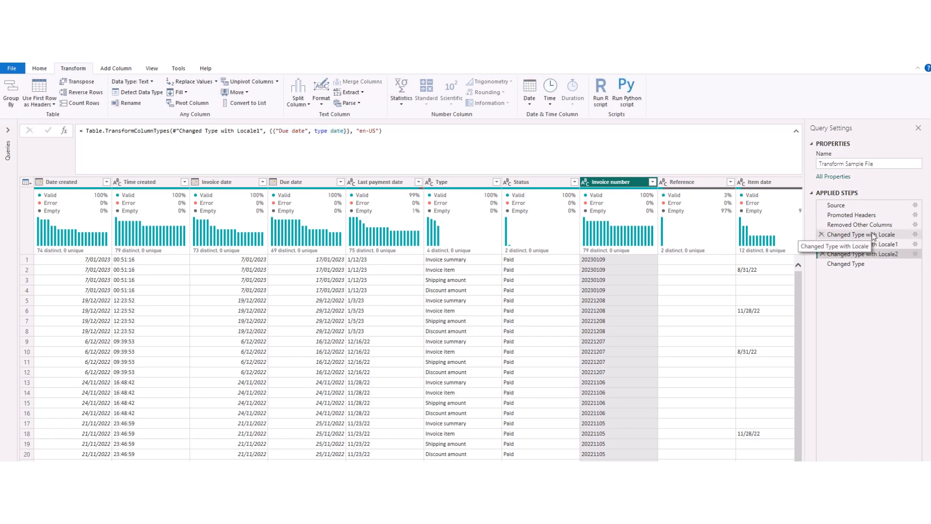
left_click(873, 236)
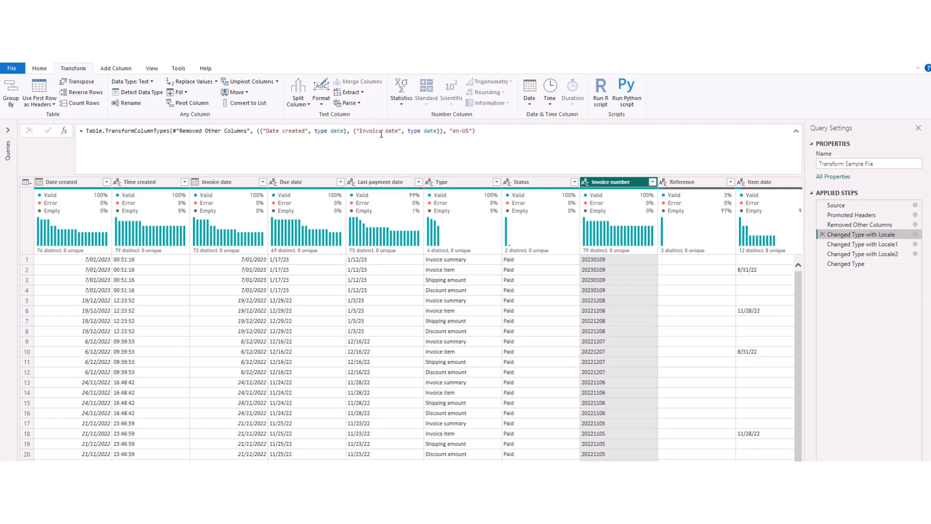
left_click(440, 132)
type(",")
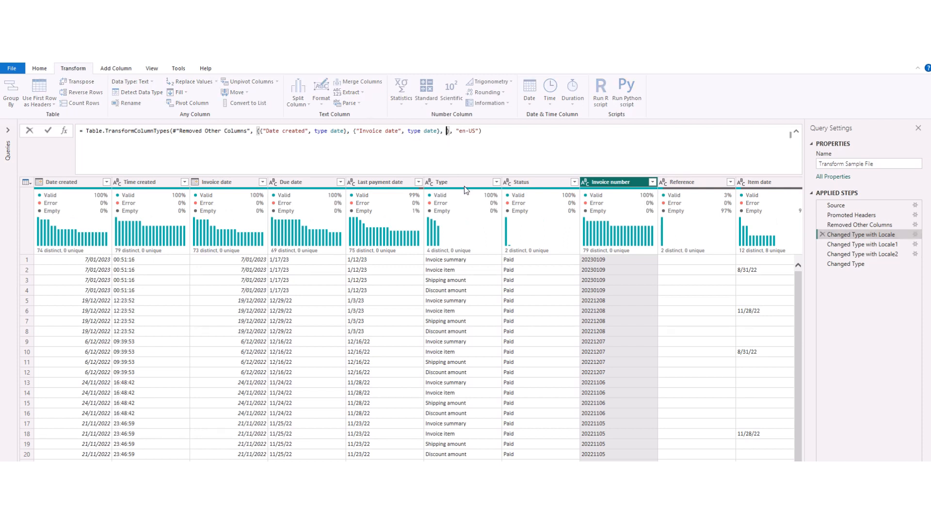
key("ctrl+v")
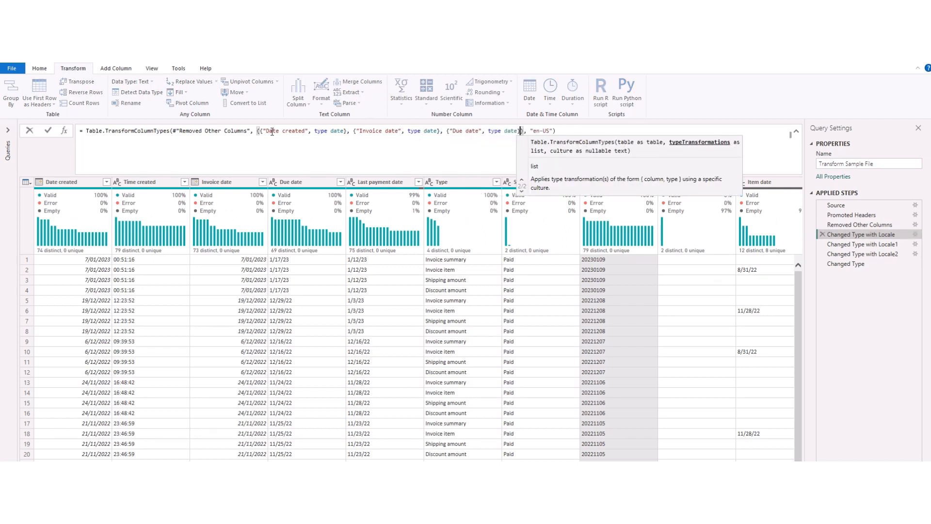
Step: Reformat the Changed Type with Locale formula so the list brackets and each column and type pair sit on separate lines
left_click(258, 130)
key("shift+Return")
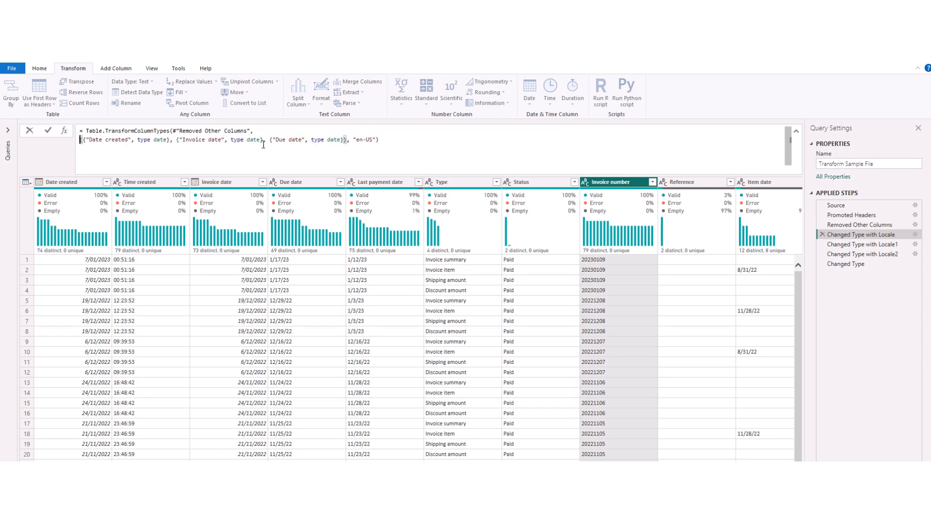
key("Right")
key("shift+Return")
left_click(173, 149)
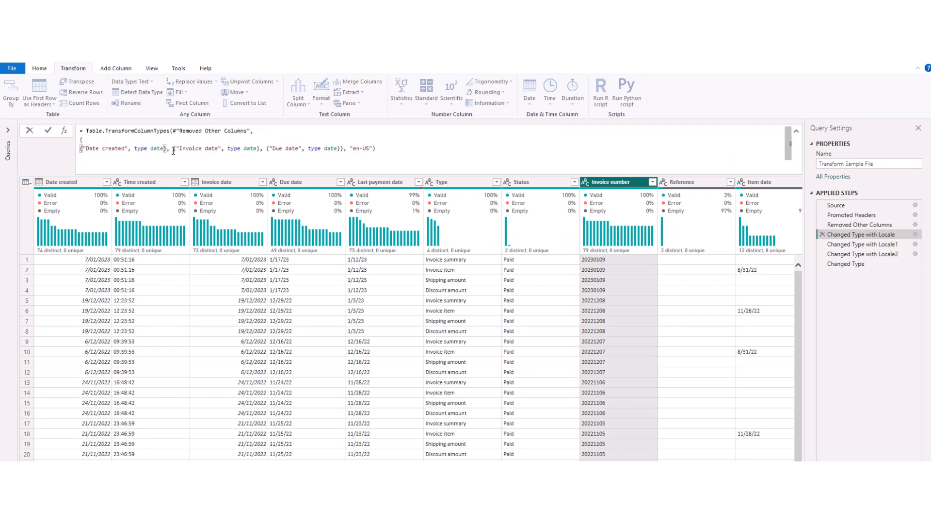
key("shift+Return")
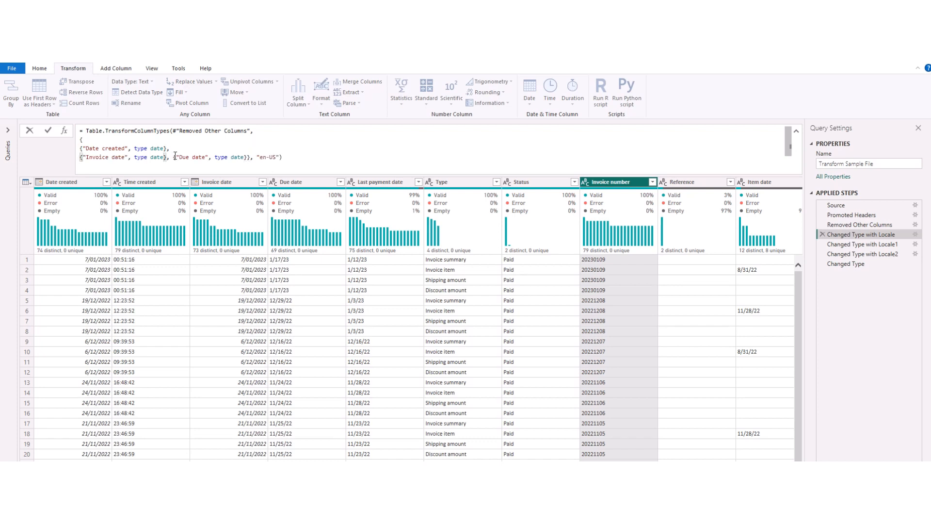
left_click(173, 157)
key("shift+Return")
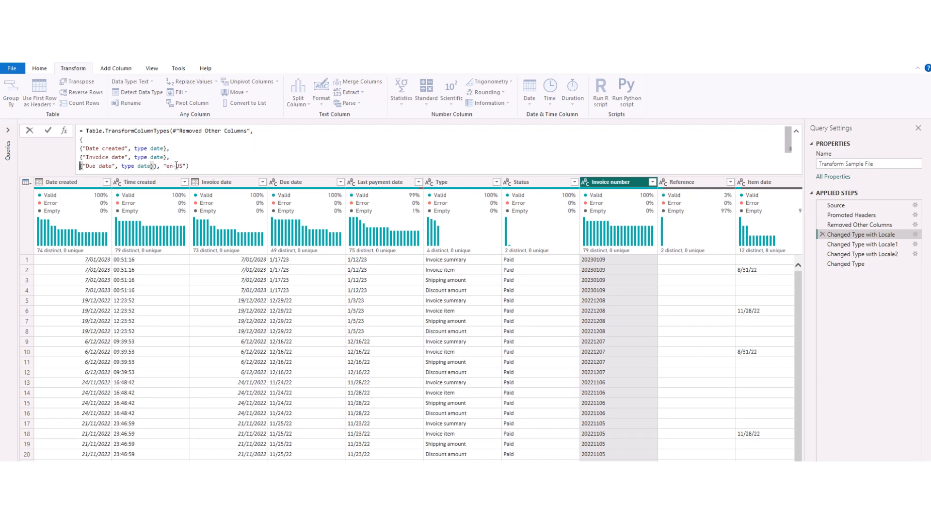
left_click(155, 167)
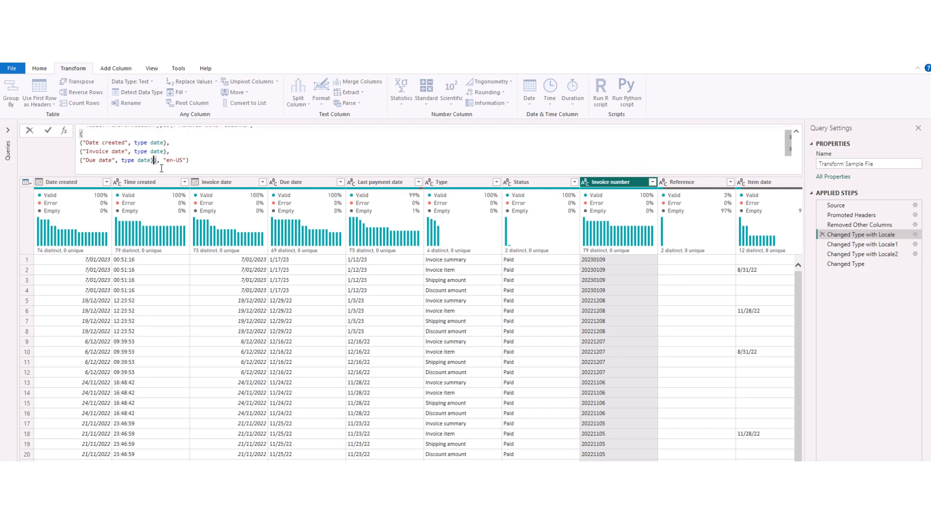
key("shift+Return")
scroll(147, 145, "up", 2)
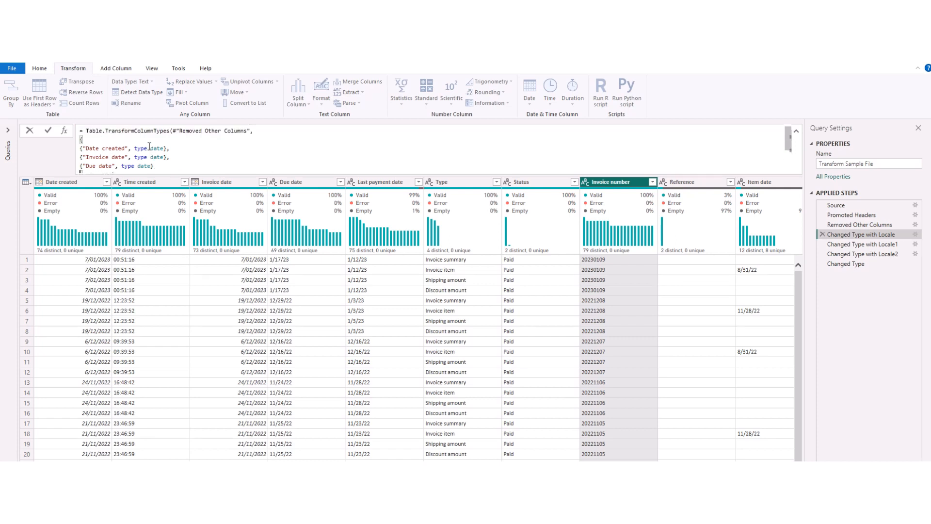
scroll(145, 145, "down", 2)
scroll(145, 146, "up", 2)
scroll(166, 172, "down", 2)
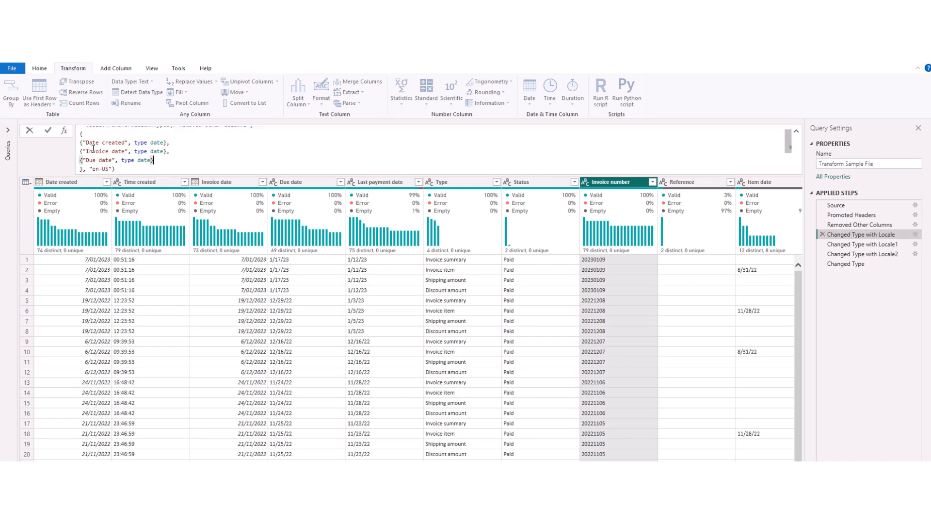
scroll(100, 146, "up", 2)
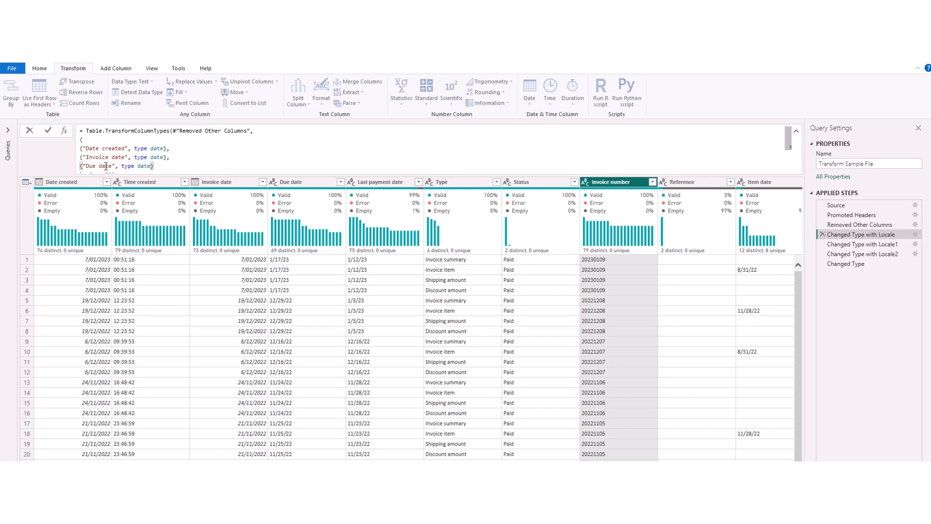
left_click(47, 132)
Step: Delete the Changed Type with Locale1 step and every step after it
left_click(842, 245)
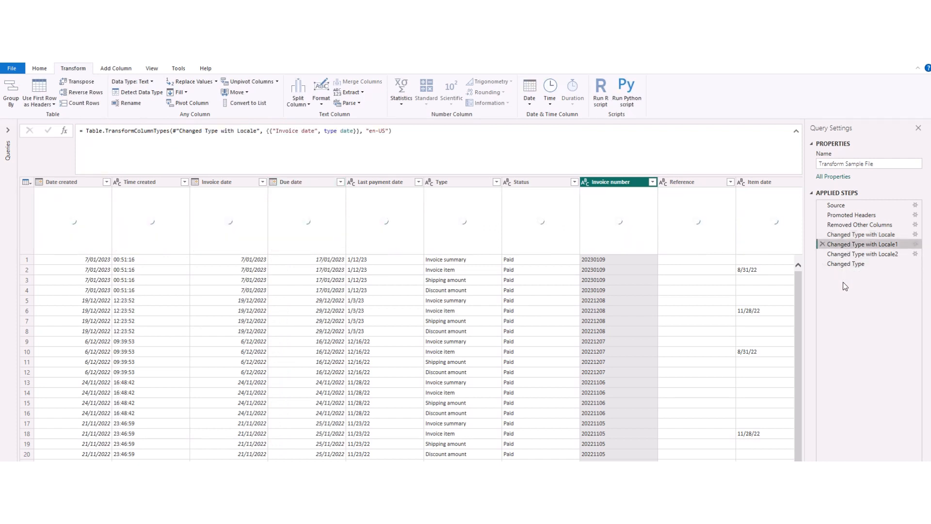
right_click(849, 248)
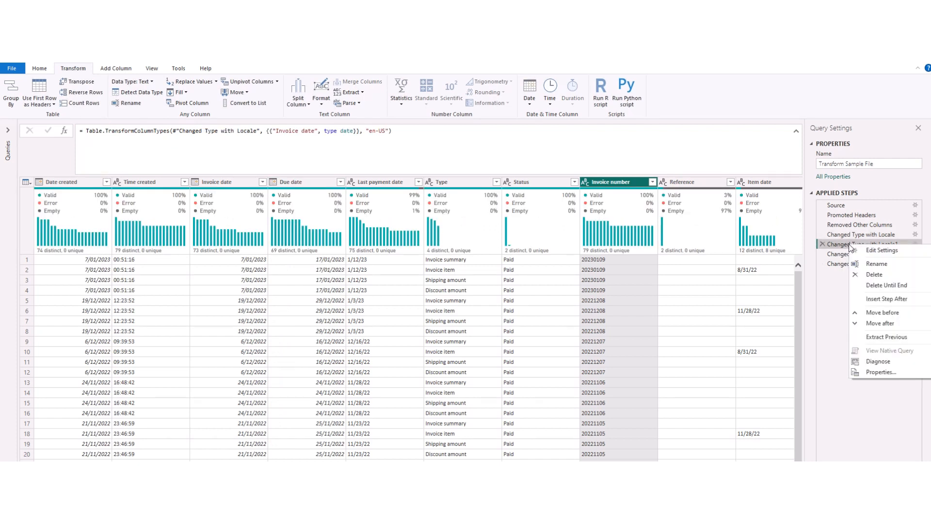
left_click(902, 287)
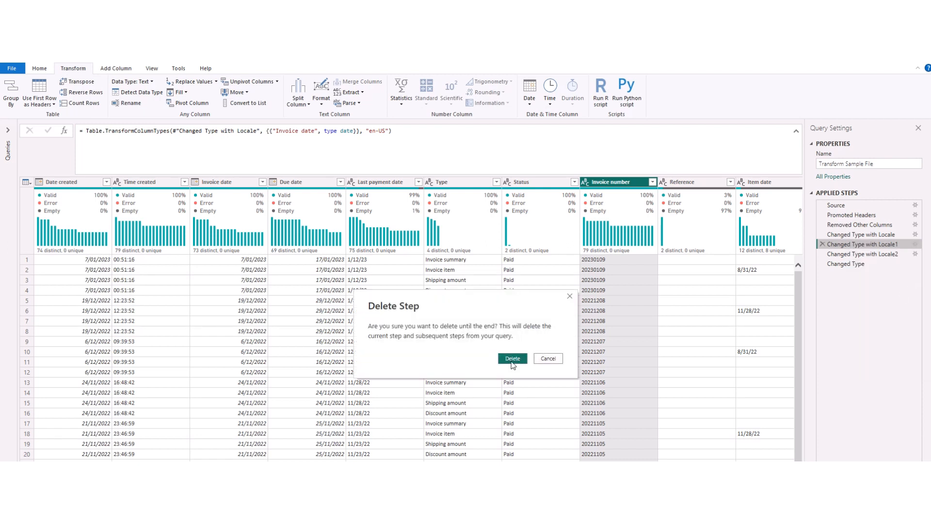
left_click(512, 359)
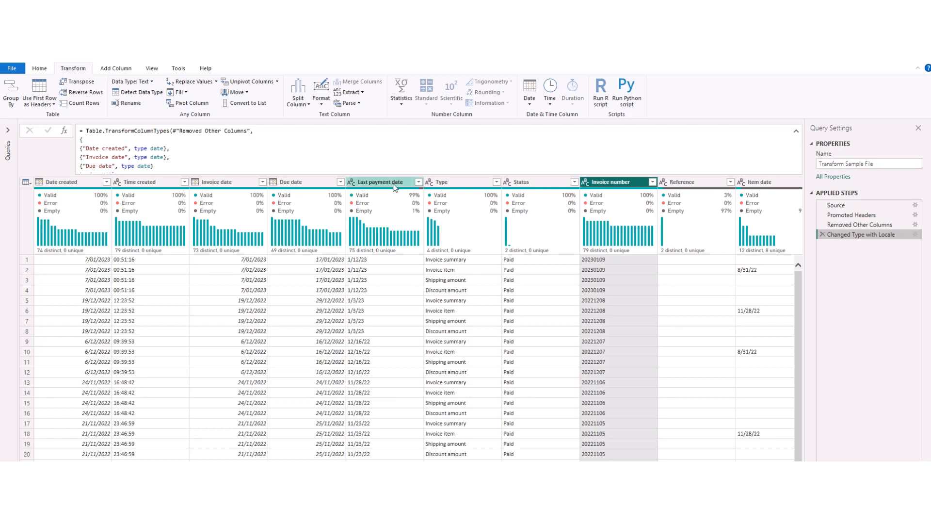
Step: Duplicate the Due date line in the formula and rename the copy to Last payment date
mouse_move(386, 193)
left_click(158, 166)
left_click_drag(155, 151, 81, 154)
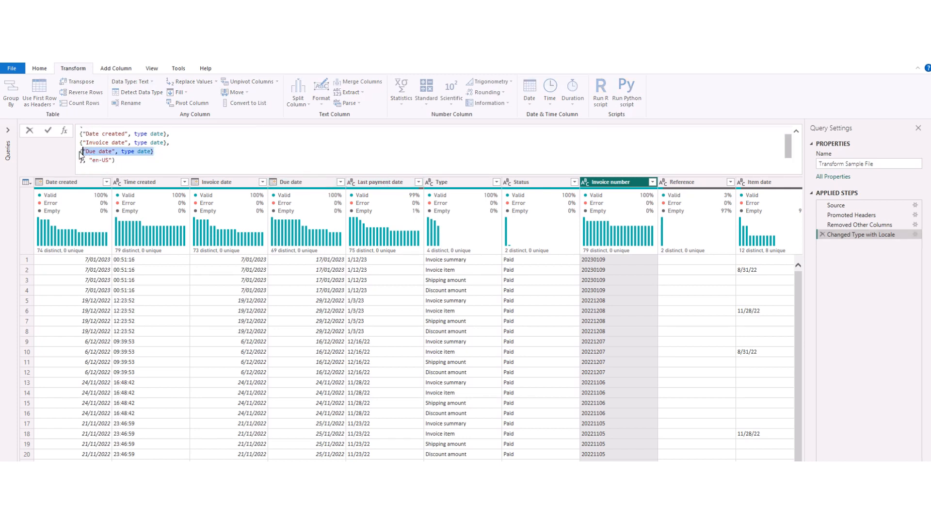
left_click(81, 153)
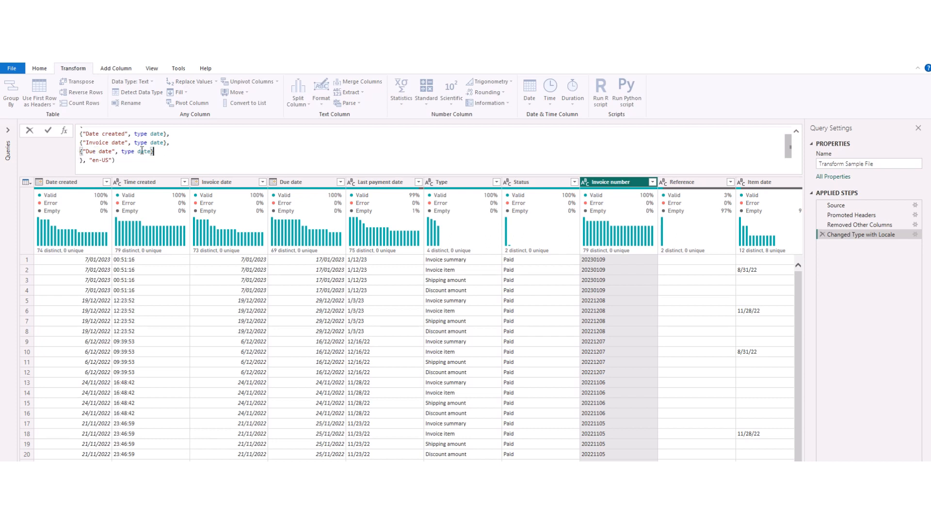
left_click_drag(154, 151, 78, 150)
left_click_drag(81, 153, 171, 154)
key("ctrl+c")
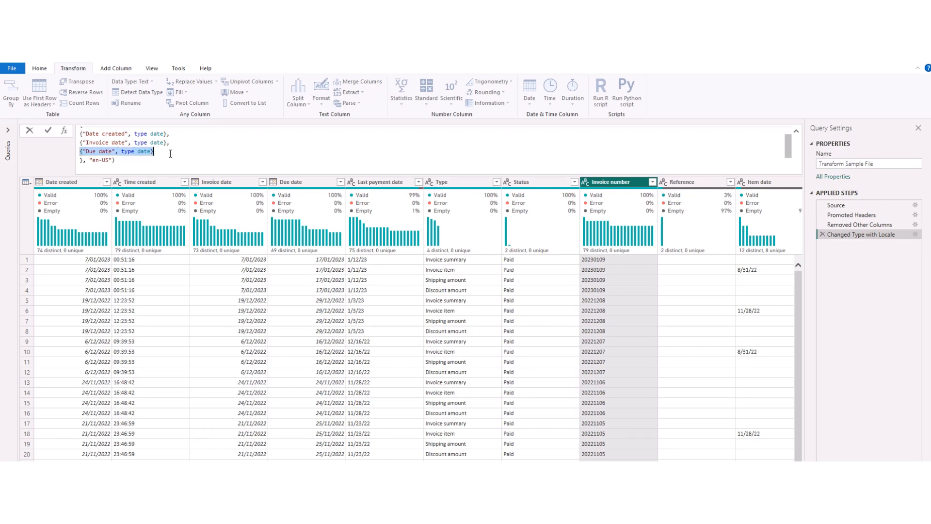
left_click(155, 152)
type(",")
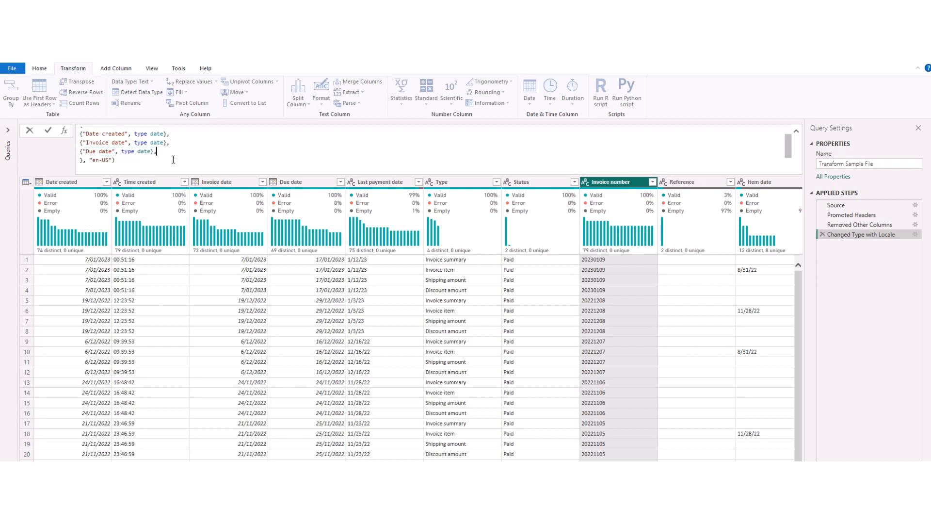
key("Return")
key("Return")
key("ctrl+v")
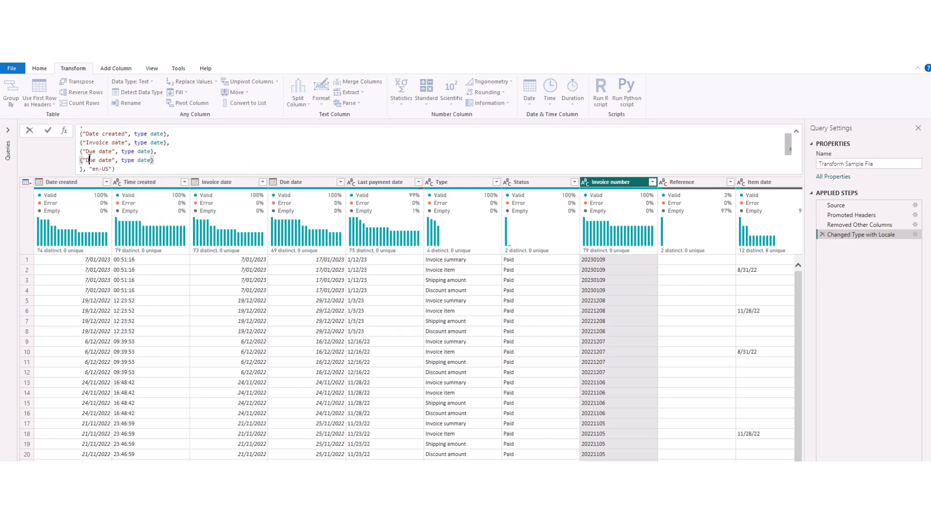
double_click(89, 160)
type("Last payment")
left_click(201, 157)
left_click(47, 130)
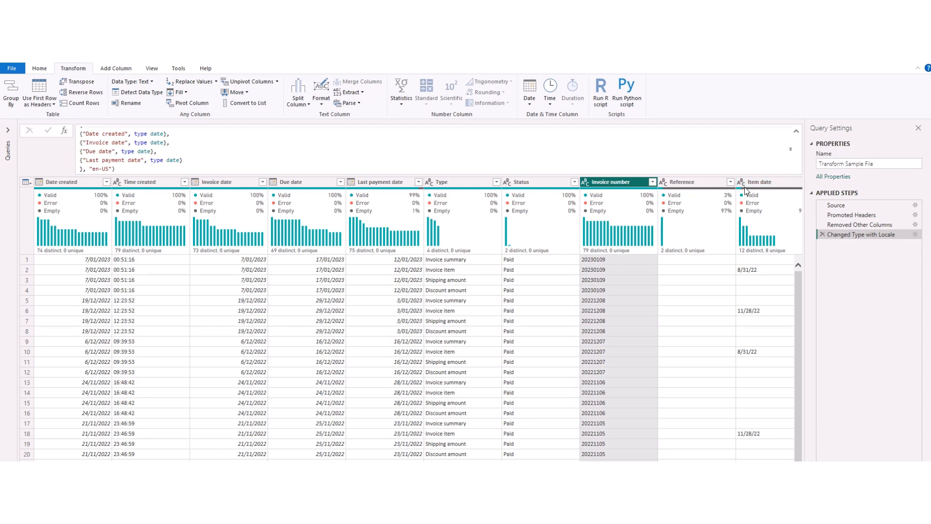
Step: Add another duplicated line renamed to Item date, type date as the formula's last pair
left_click(194, 158)
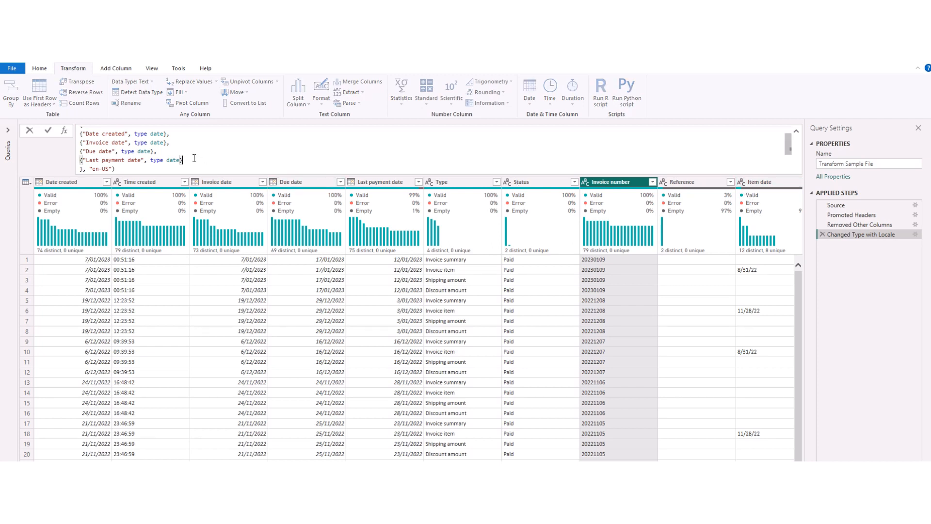
type(",")
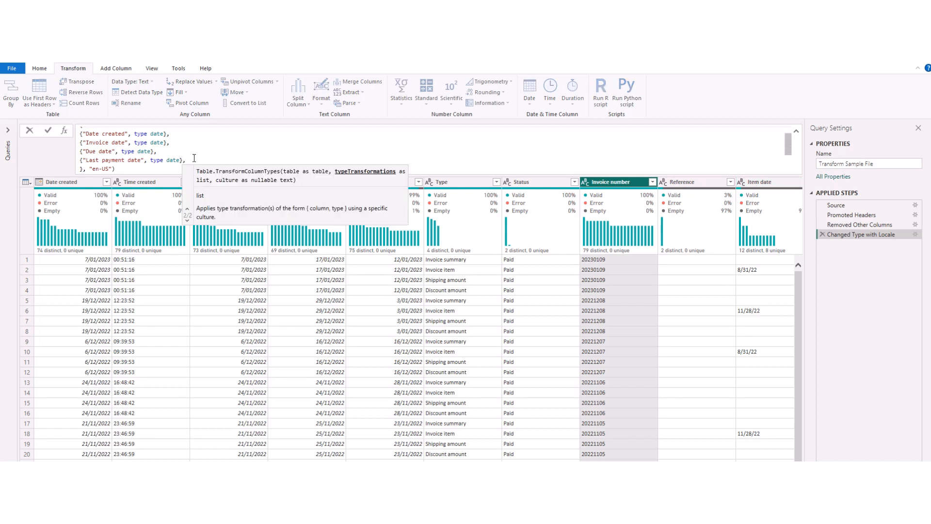
key("shift+Return")
key("ctrl+v")
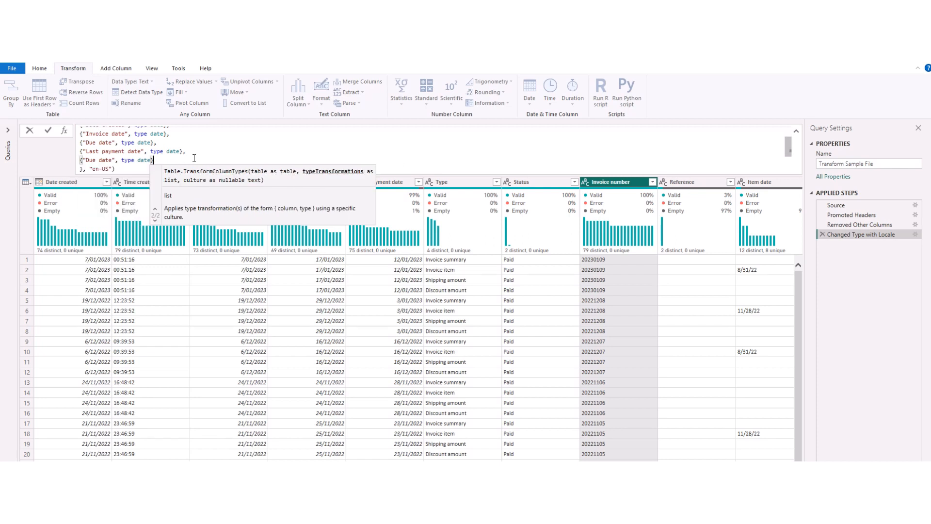
double_click(91, 160)
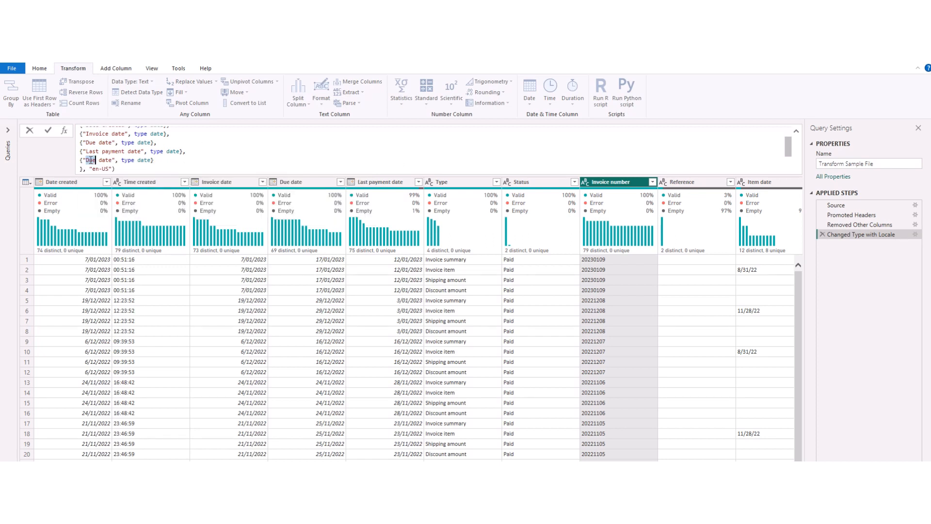
type("Item")
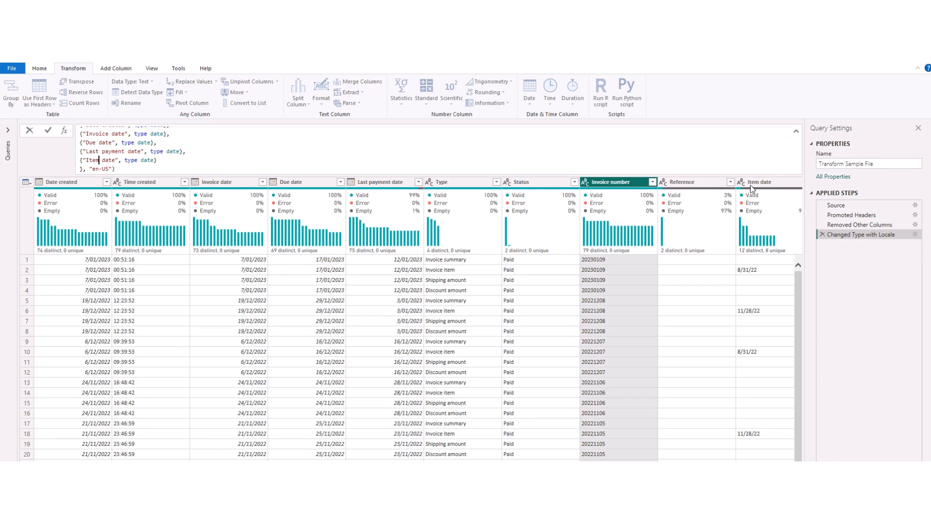
left_click(49, 130)
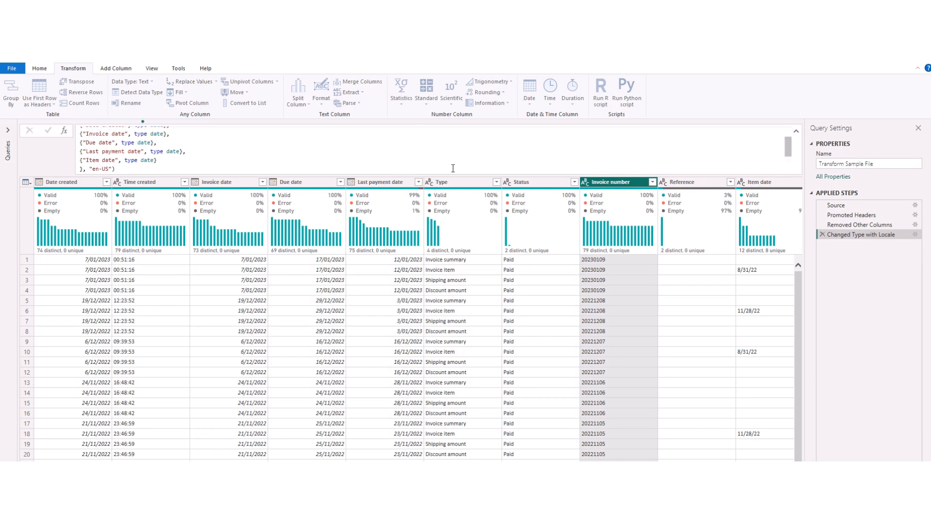